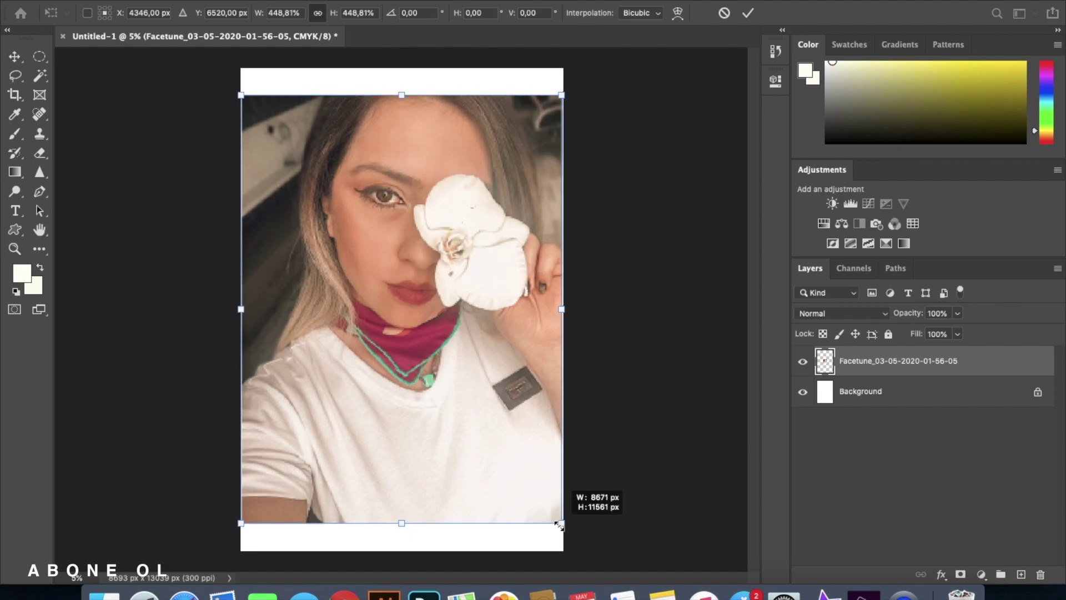
Commit the enlarged portrait's placement and duplicate its layer, hiding the original and locking the copy.
left_click(748, 12)
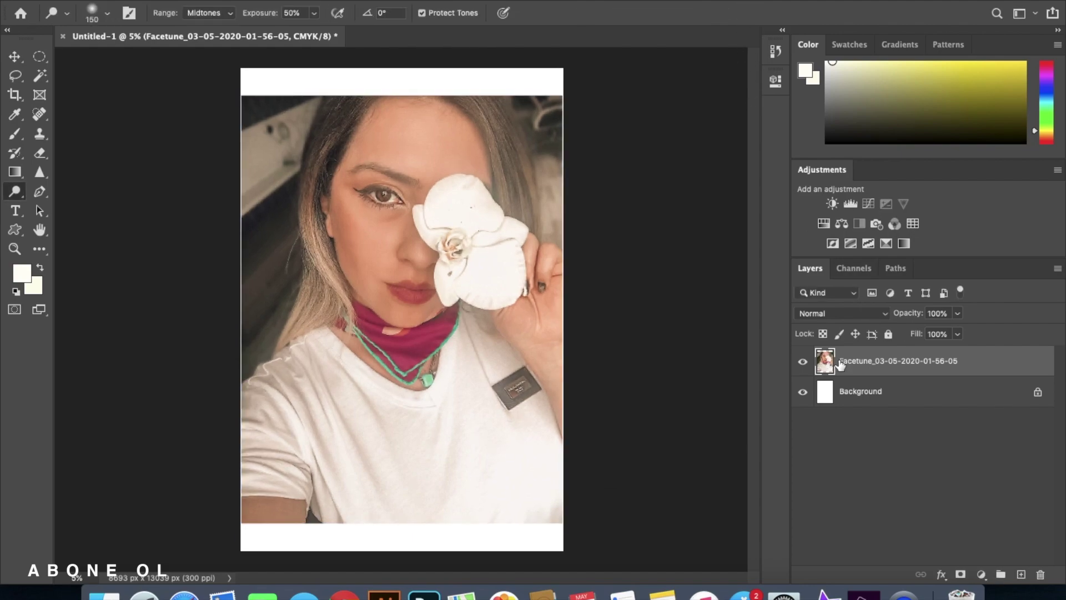
key("super+j")
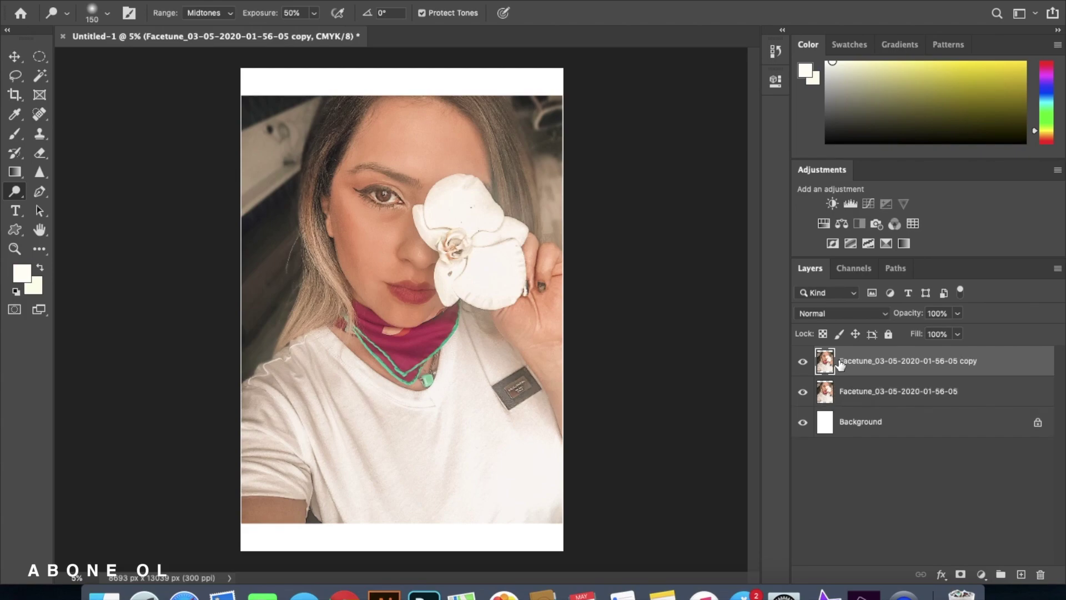
left_click(803, 392)
left_click(888, 334)
Select the white flower's petals on the portrait copy with the Magic Wand at tolerance 30, adding the missed petal area.
key("w")
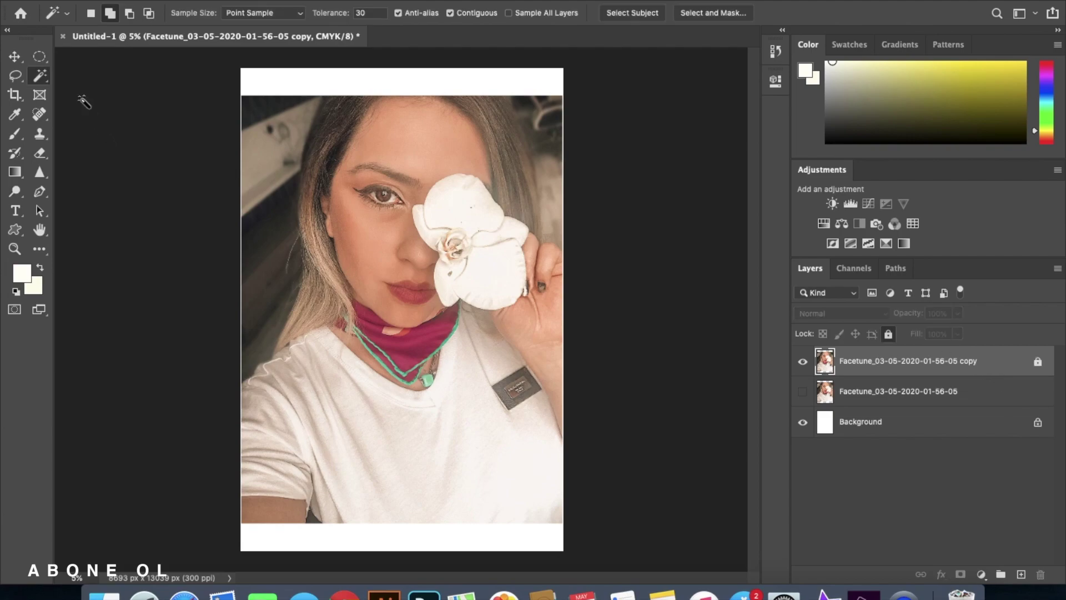
left_click(40, 76)
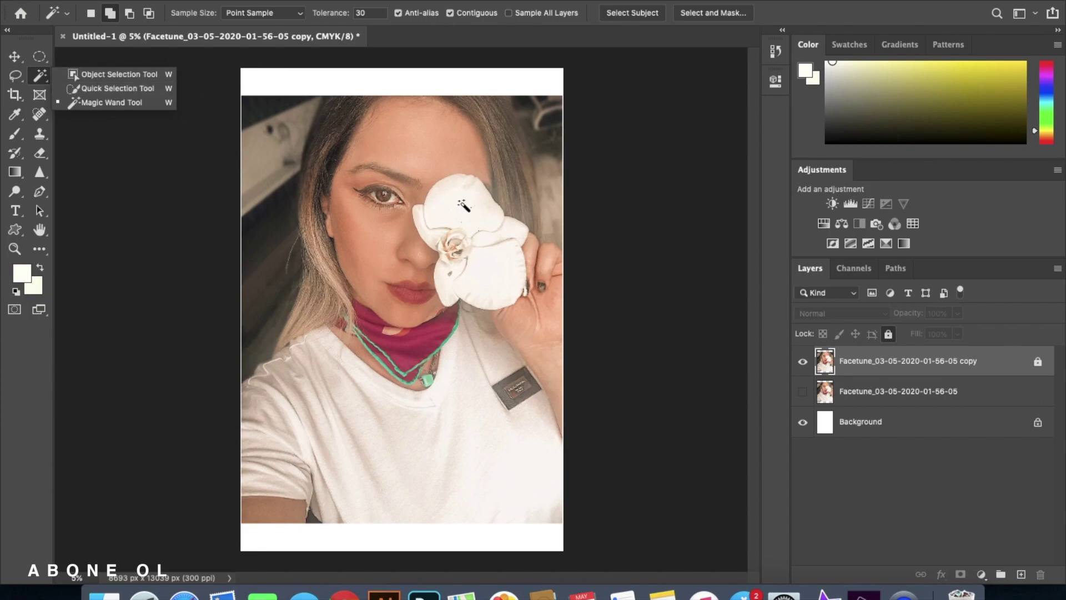
left_click(40, 77)
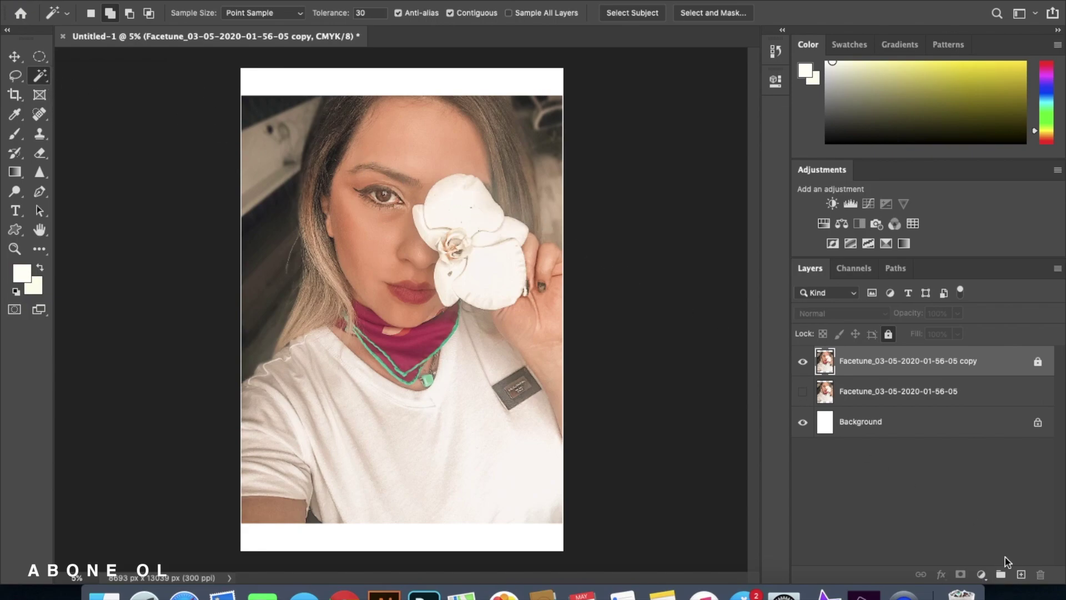
scroll(497, 207, "up", 5)
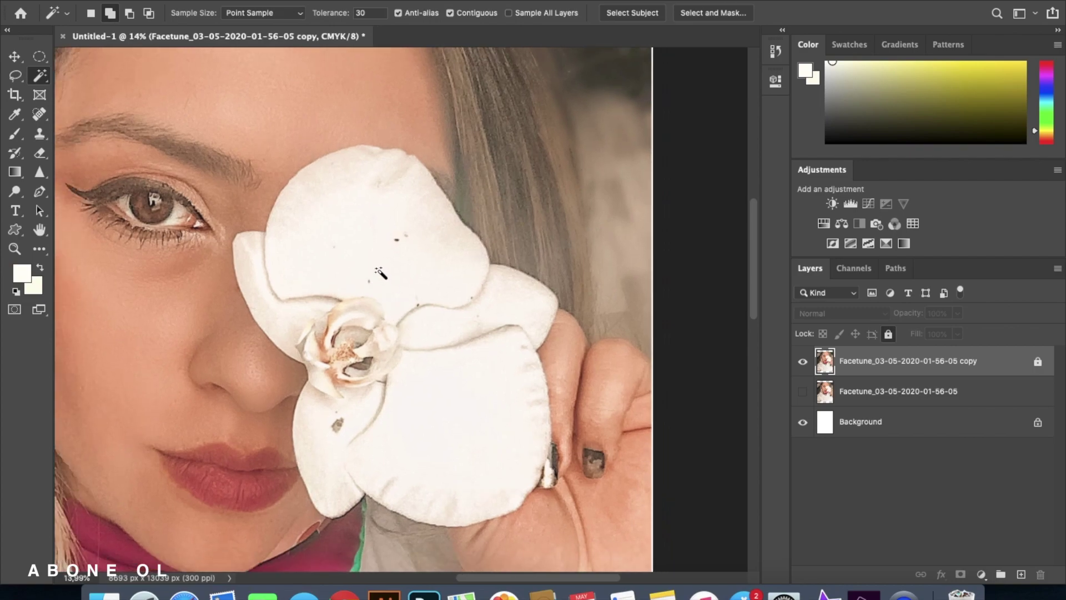
left_click(373, 265)
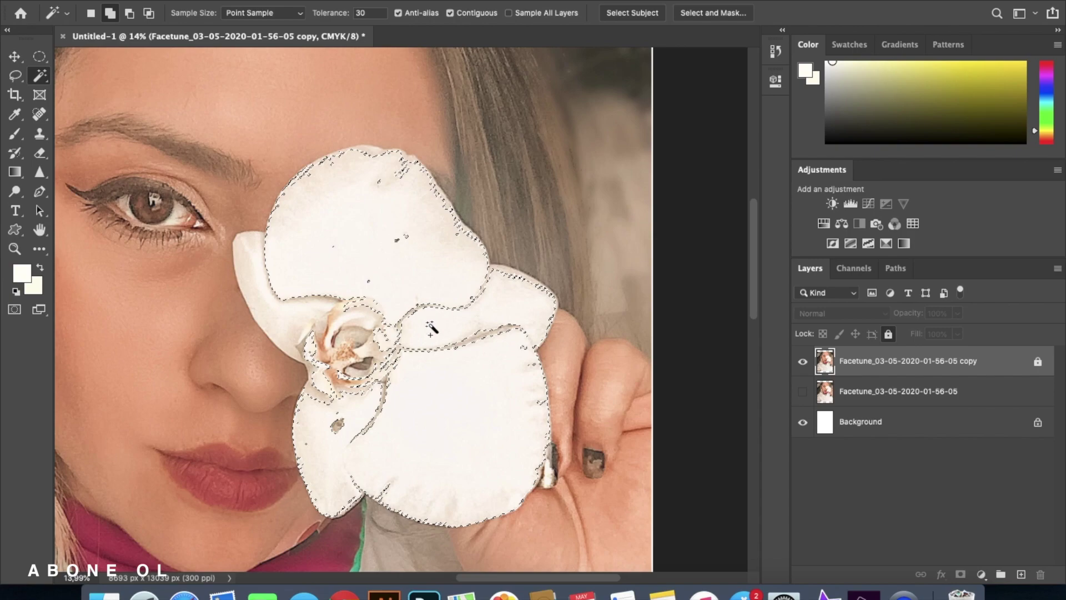
left_click(285, 304, "shift")
Raise the Magic Wand tolerance to 50 and extend the selection over the remaining parts of the flower.
double_click(369, 13)
type("50")
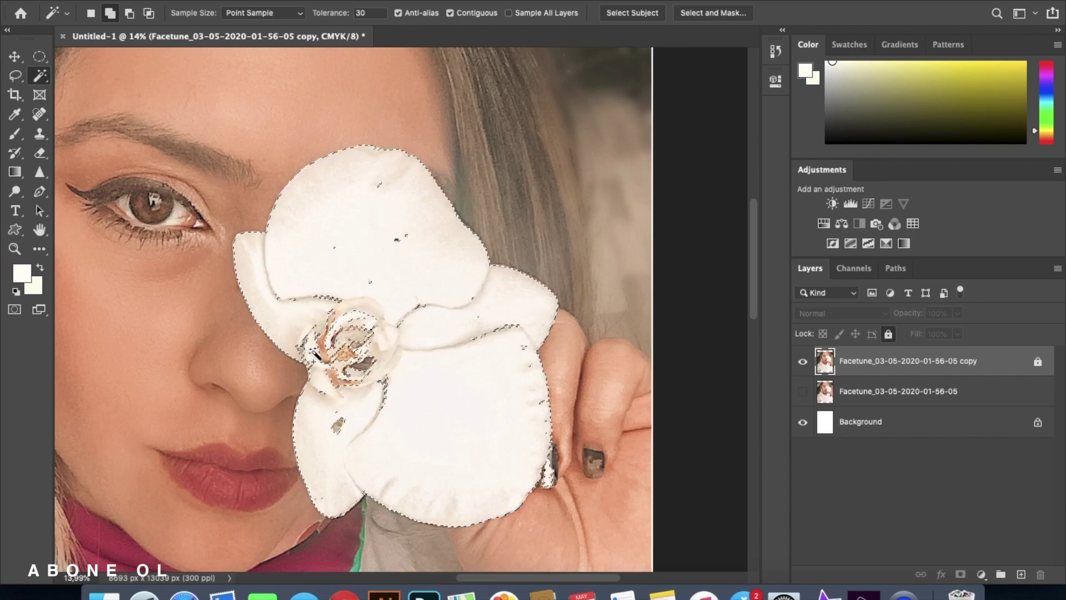
left_click(389, 222)
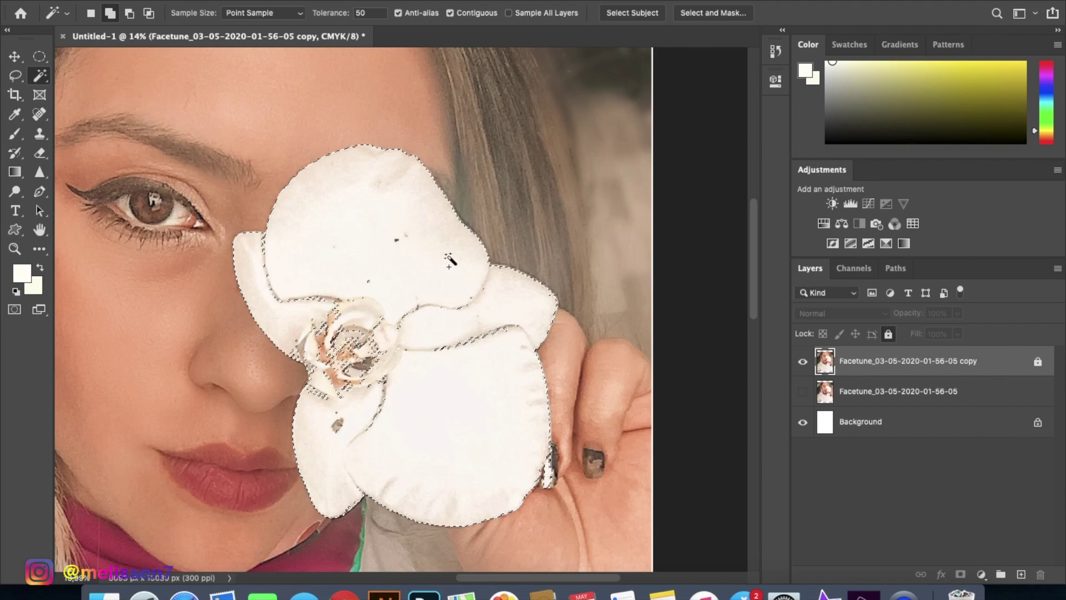
Copy the selected flower onto its own layer and check the cutout by briefly hiding the portrait copy.
key("ctrl+j")
key("v")
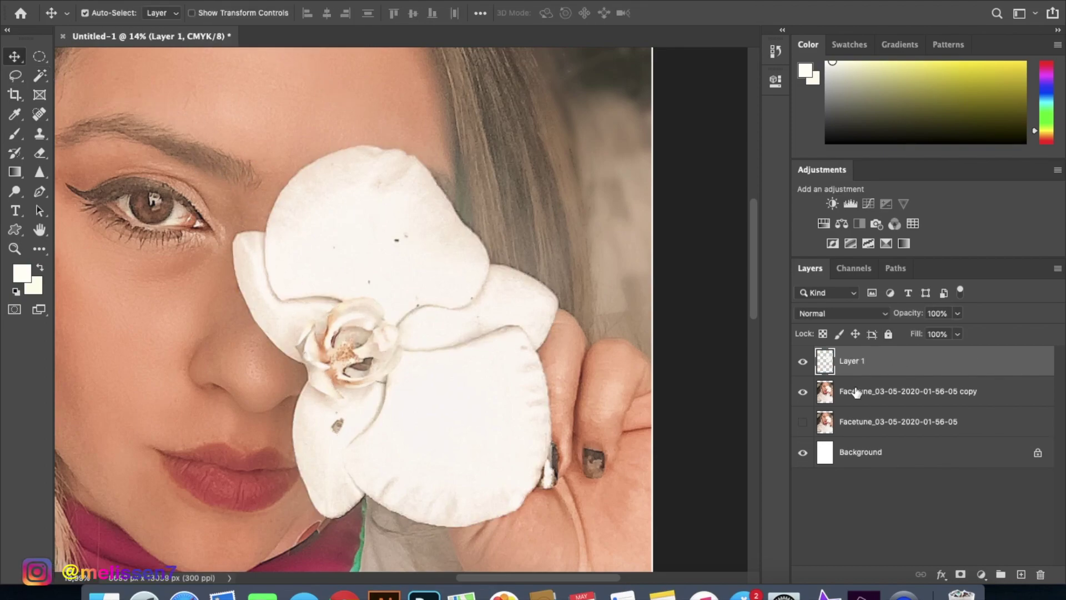
left_click(803, 392)
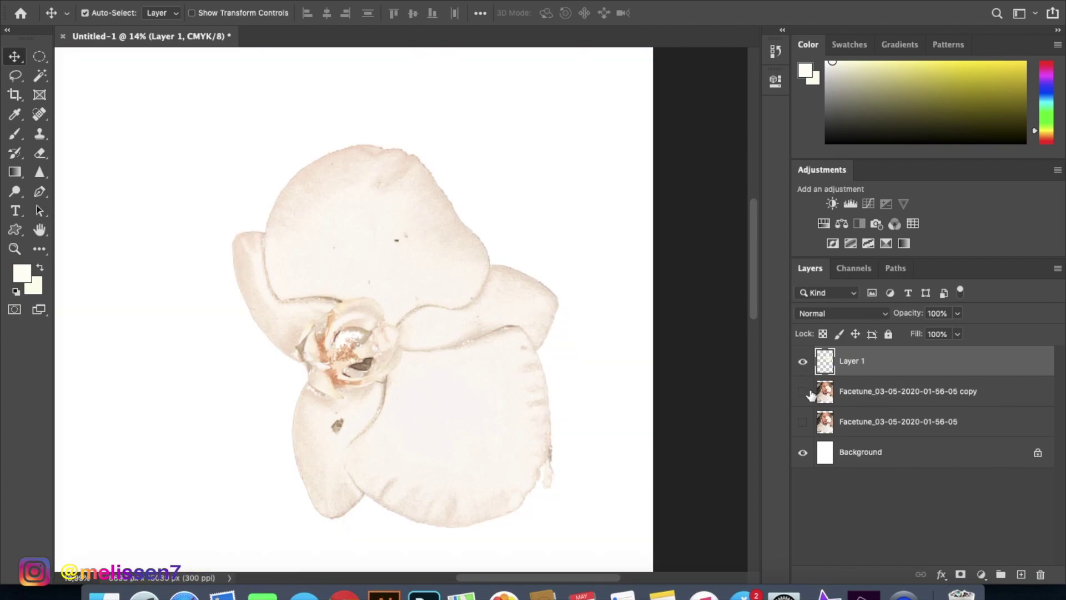
left_click(808, 392)
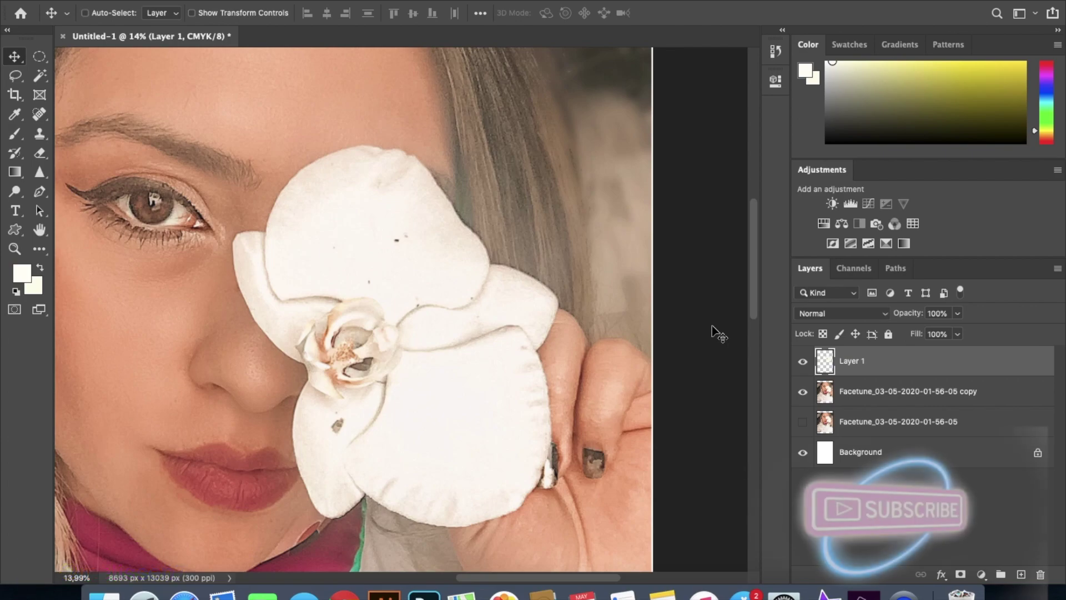
Switch to Pinterest in the browser and look through the wallpaper board for texture images.
key("super+Tab")
key("super+Tab")
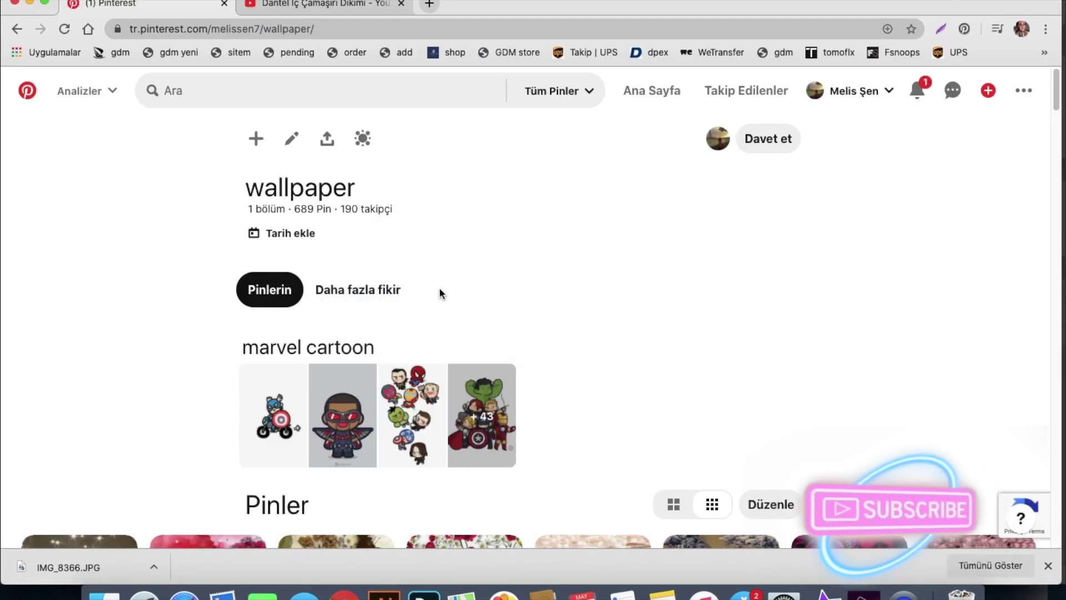
scroll(415, 264, "down", 10)
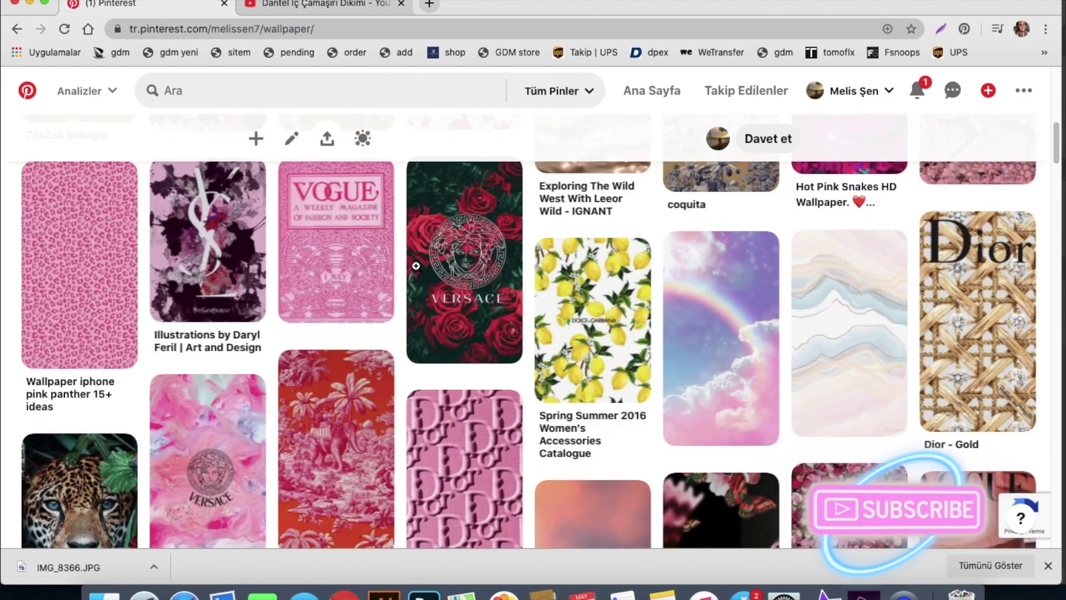
scroll(418, 270, "down", 15)
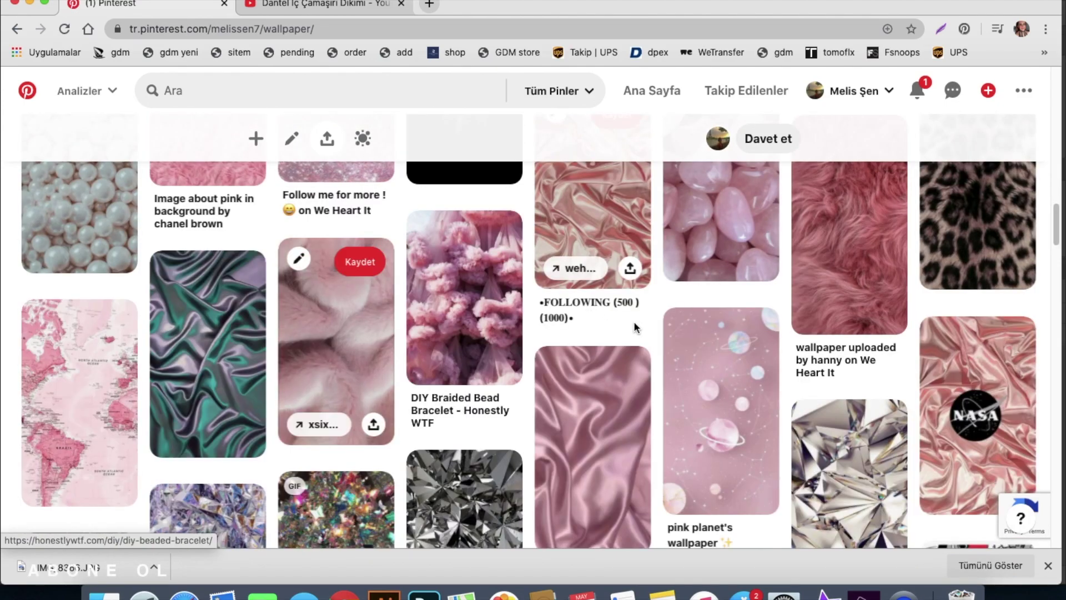
scroll(788, 335, "down", 10)
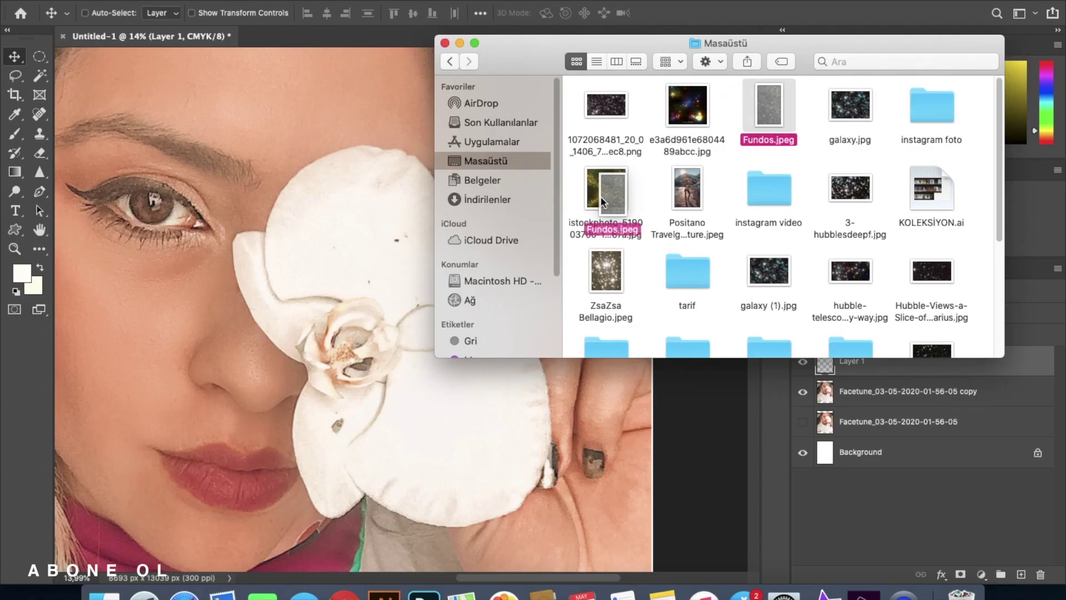
Place the Fundos.jpeg glitter image from the desktop folder over the flower and lower its opacity to 59%.
left_click_drag(600, 195, 556, 461)
left_click(957, 313)
left_click_drag(961, 331, 929, 331)
scroll(506, 307, "down", 2)
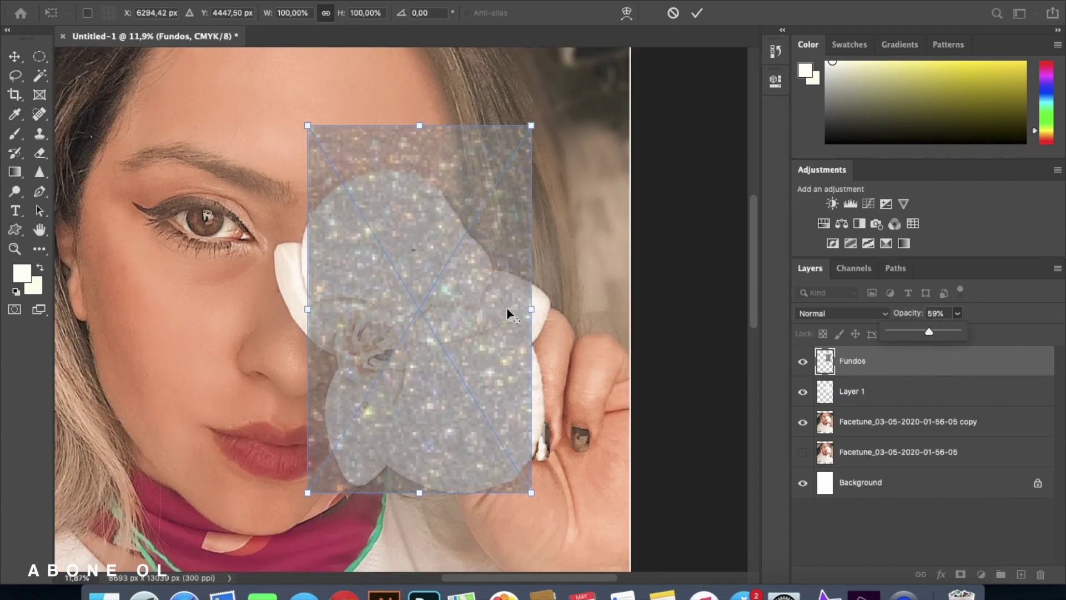
Scale the glitter image to about 146% so it covers the whole flower, and set its opacity to 100%.
scroll(507, 308, "down", 3)
left_click_drag(522, 418, 559, 471)
left_click(696, 14)
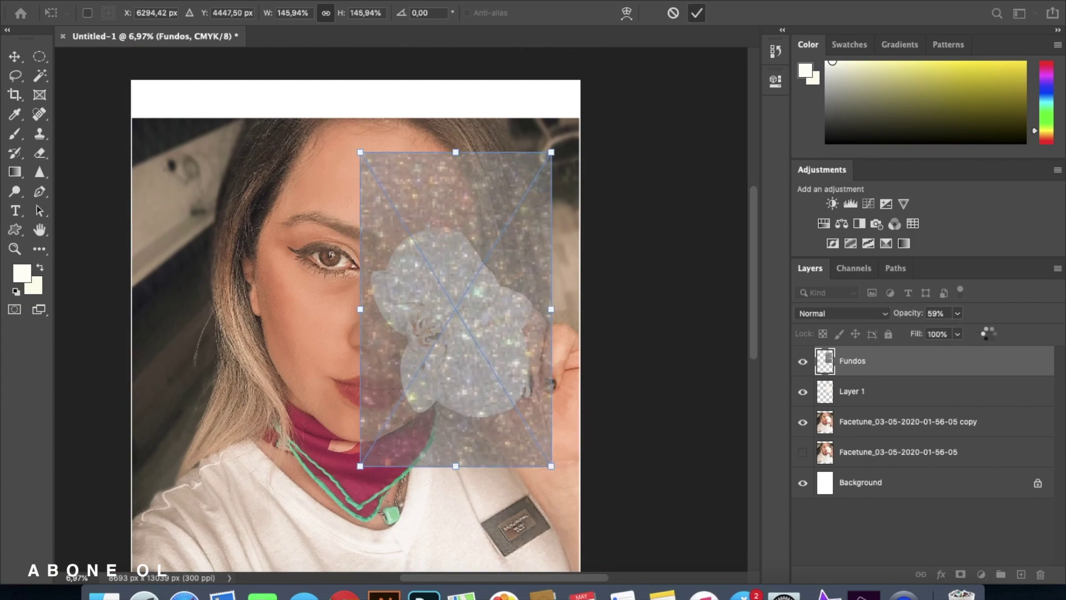
left_click(957, 313)
left_click_drag(956, 331, 1030, 336)
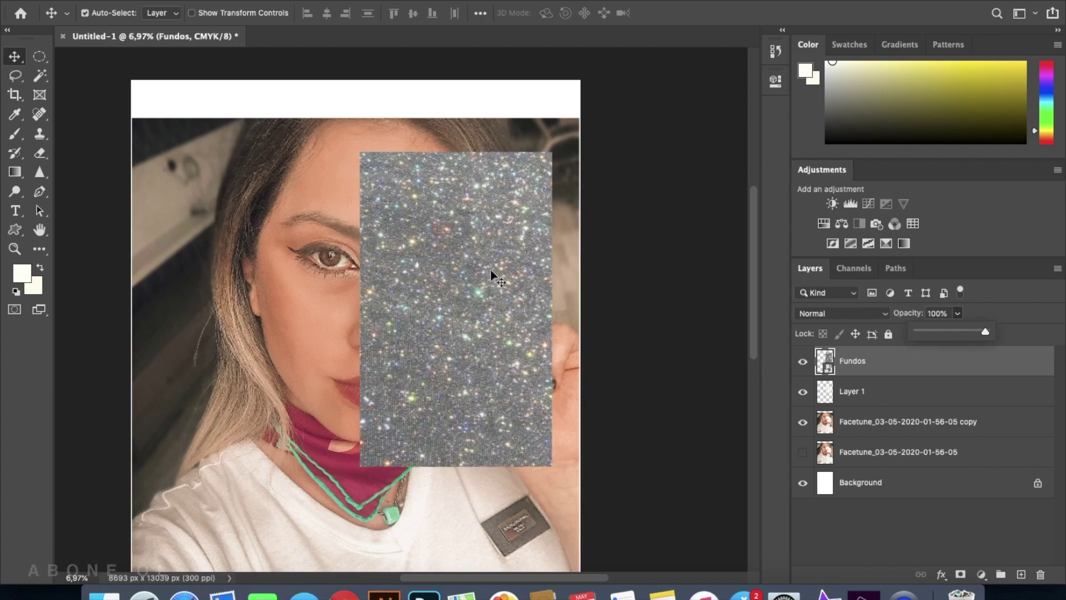
Load the flower shape of Layer 1 as a selection and mask the Fundos glitter layer with it.
left_click(829, 396)
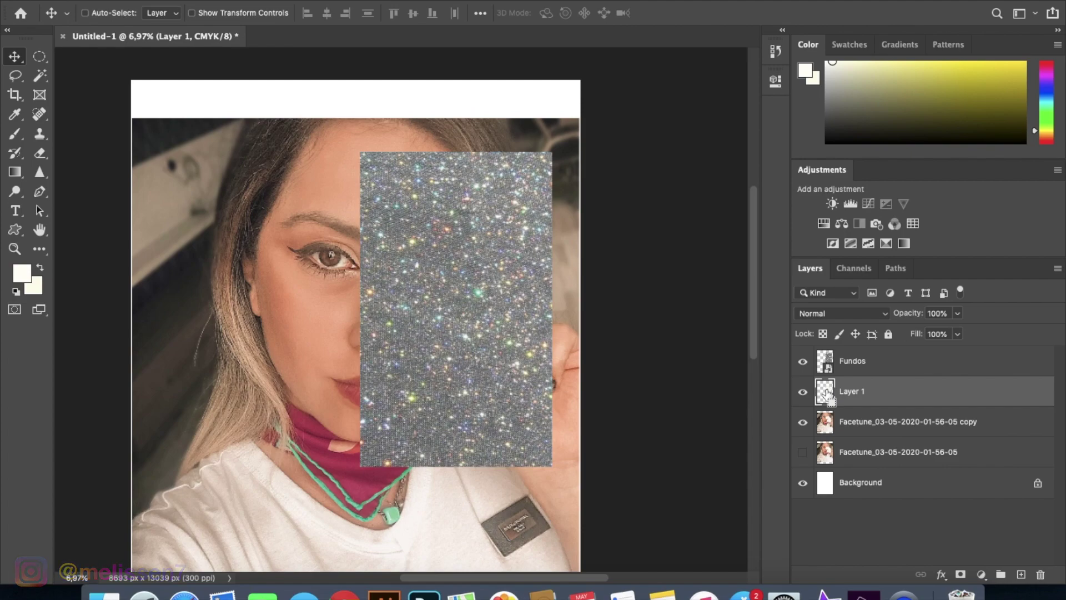
left_click(826, 394, "super")
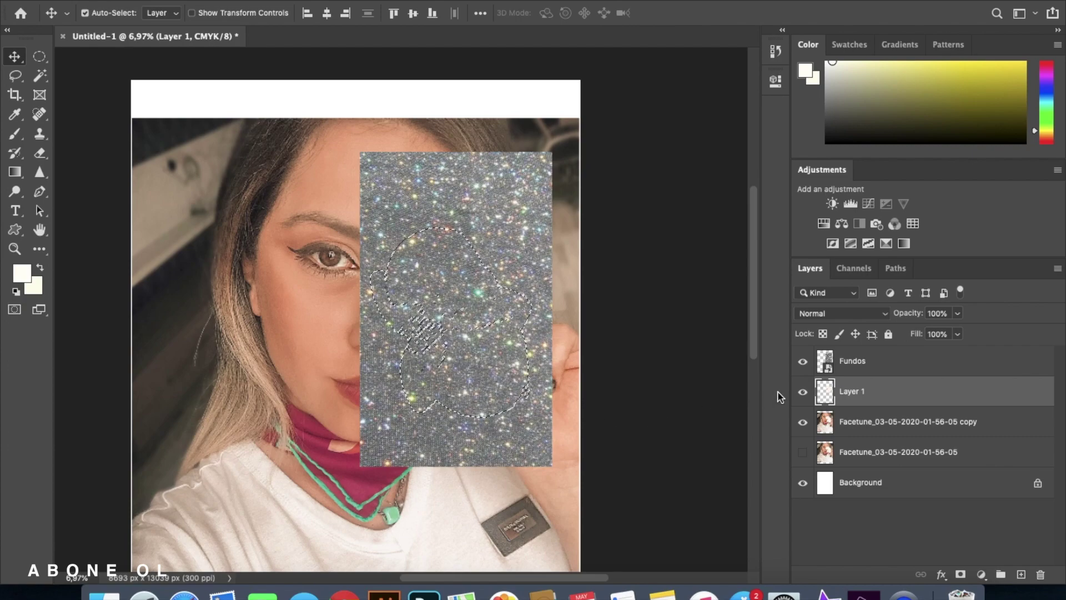
left_click(827, 366)
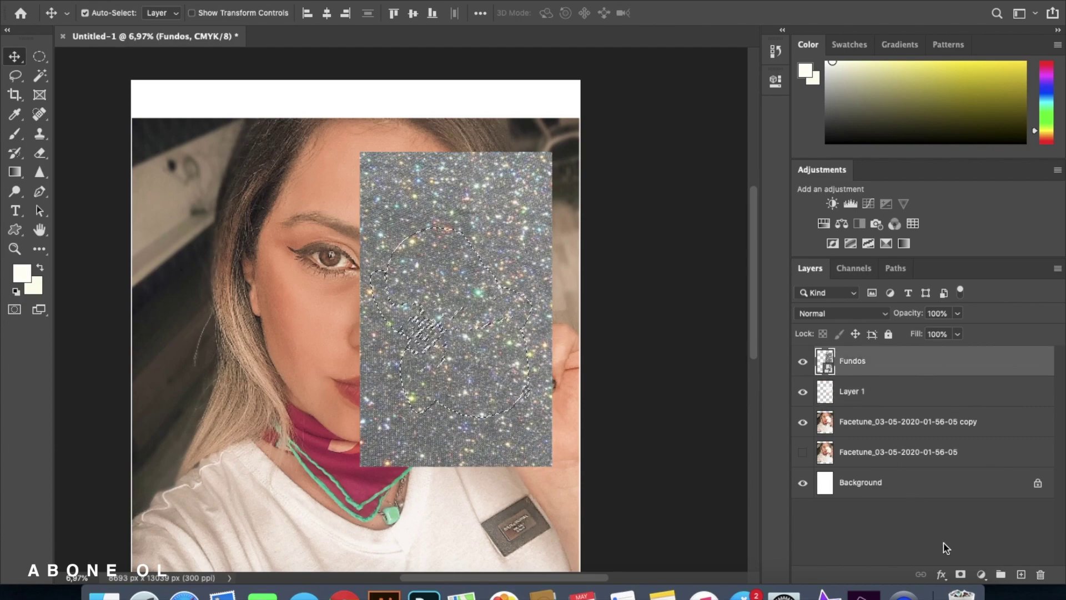
left_click(961, 575)
scroll(578, 297, "down", 4)
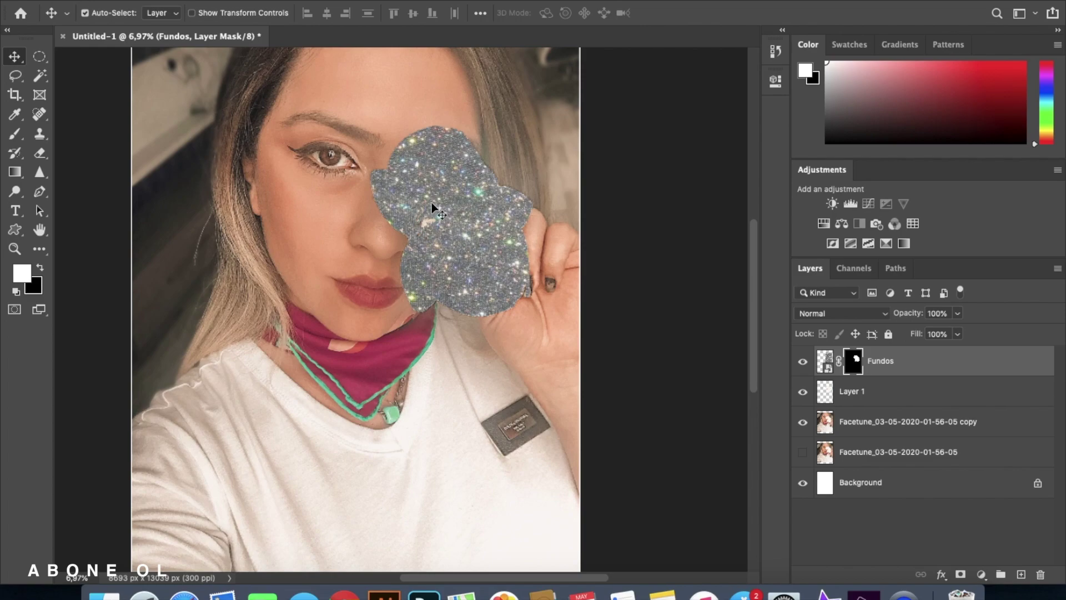
Preview blend modes such as Vivid Light on the masked glitter layer without applying one.
left_click(836, 314)
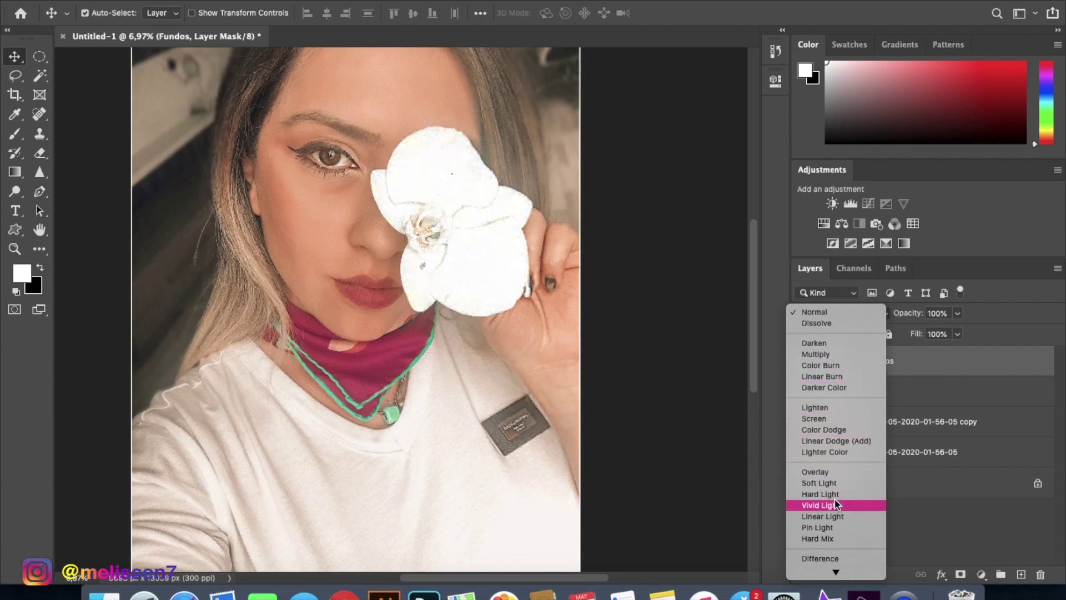
left_click(996, 528)
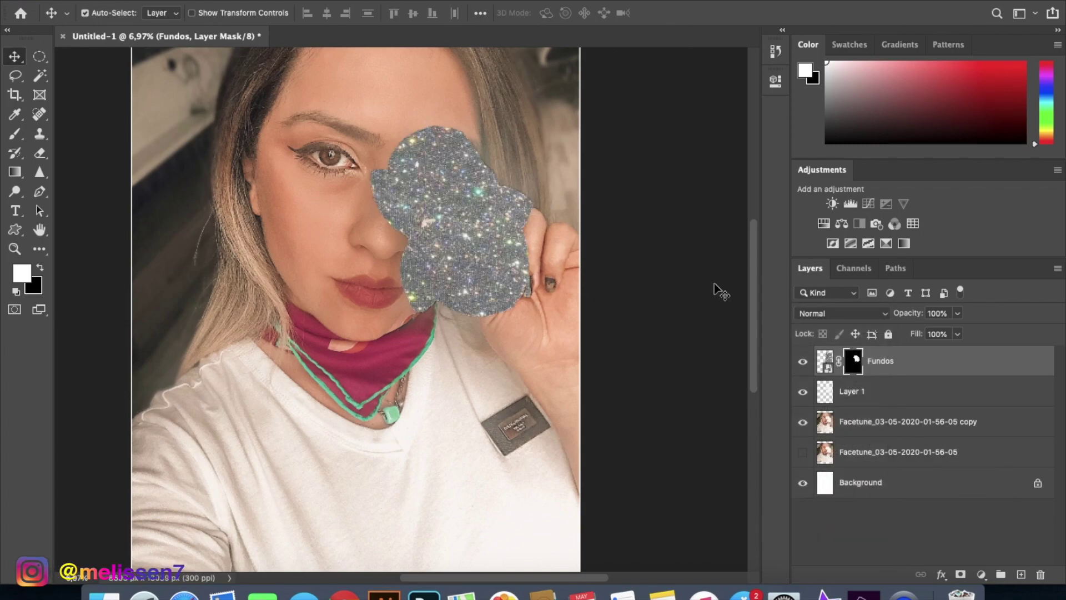
Add a layer mask to Layer 1 and refine it with Color Range by sampling the flower at fuzziness 40.
left_click(827, 395)
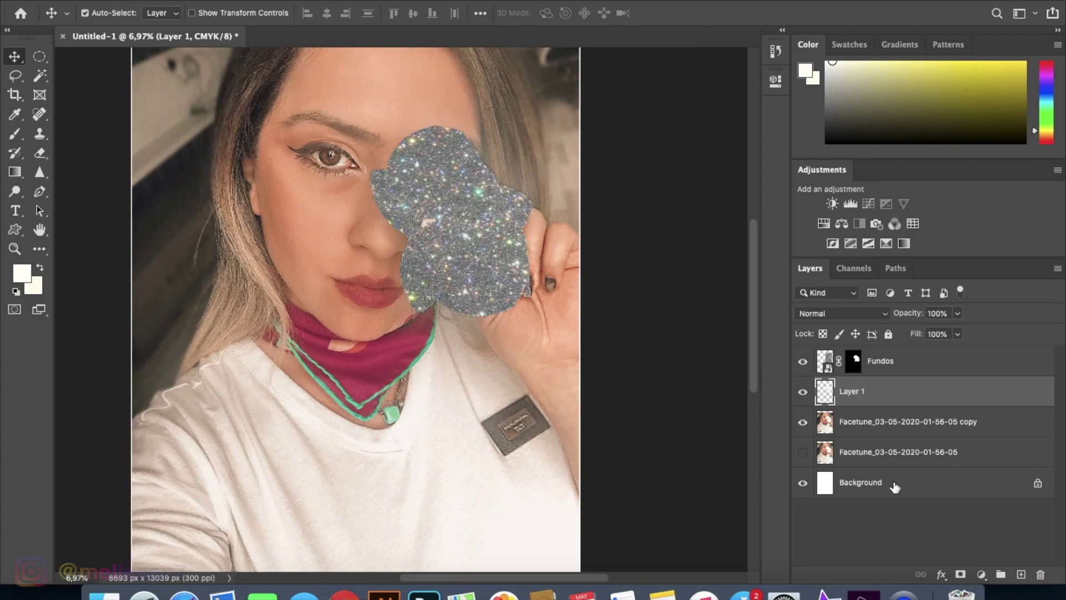
left_click(961, 575)
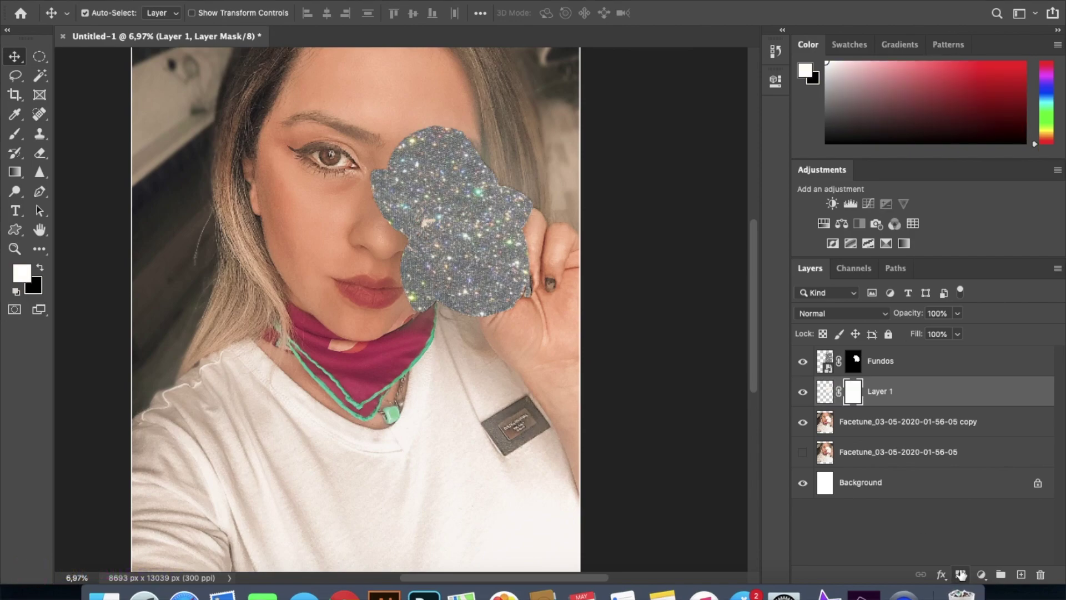
left_click(827, 394)
double_click(856, 397)
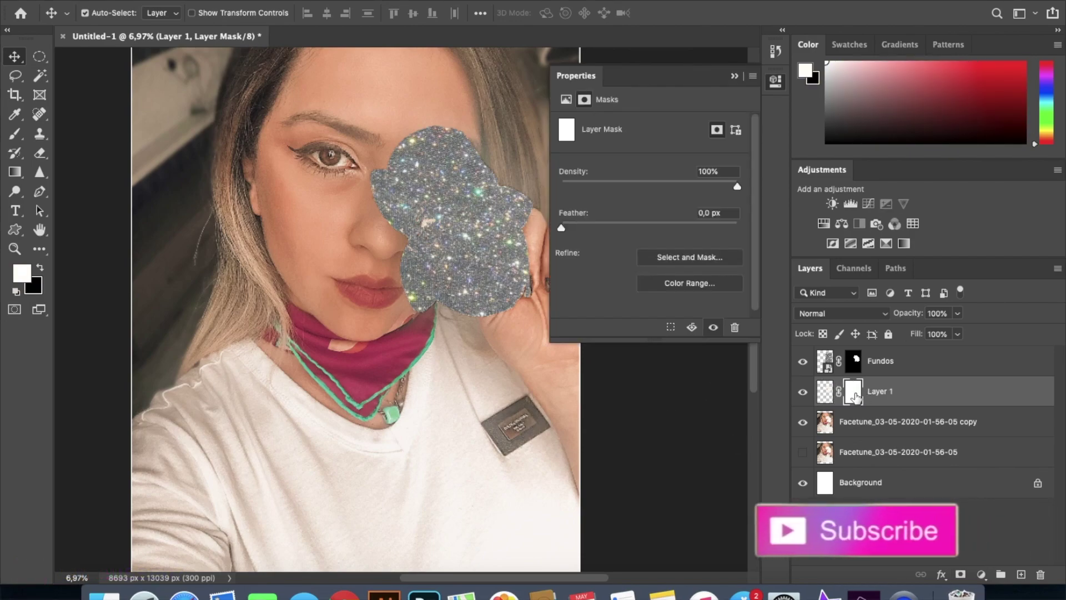
left_click(688, 283)
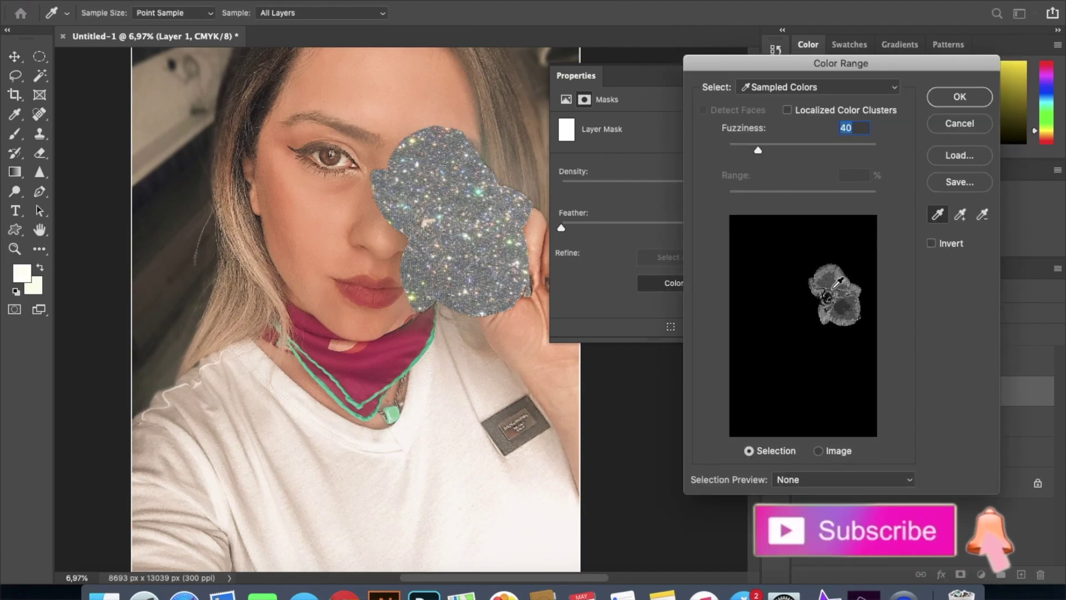
left_click(836, 285)
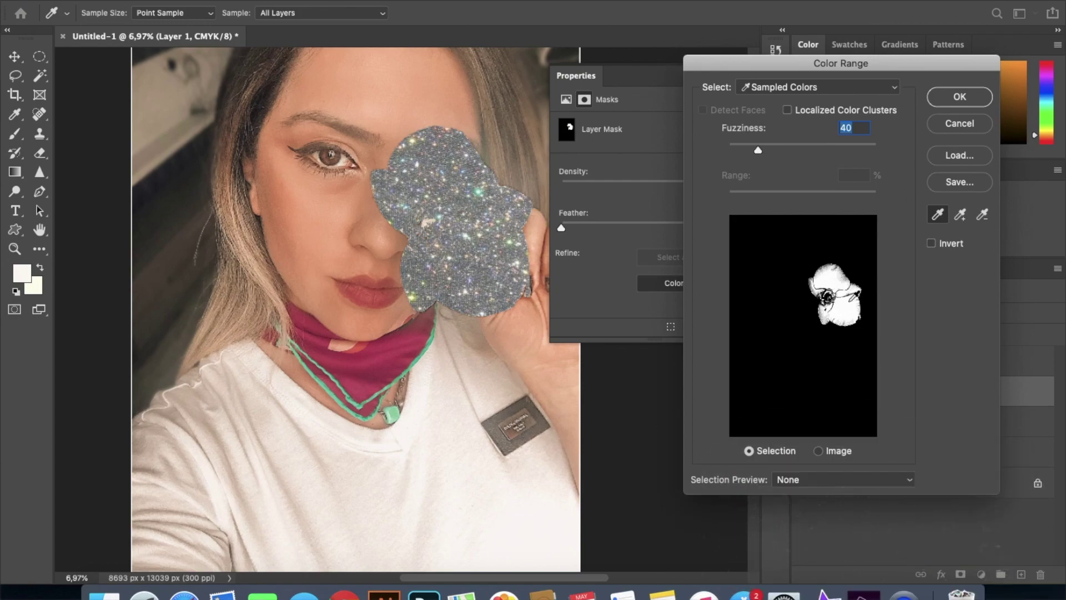
left_click(930, 98)
left_click(735, 76)
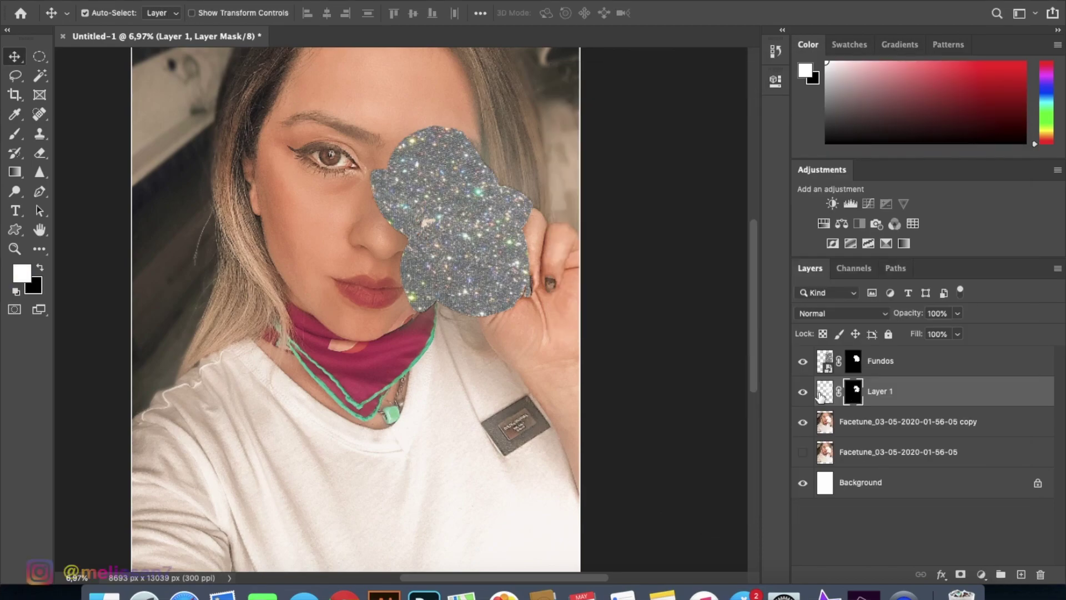
Load Layer 1's refined mask as a selection and delete the existing layer mask of the Fundos layer.
left_click(856, 392, "super")
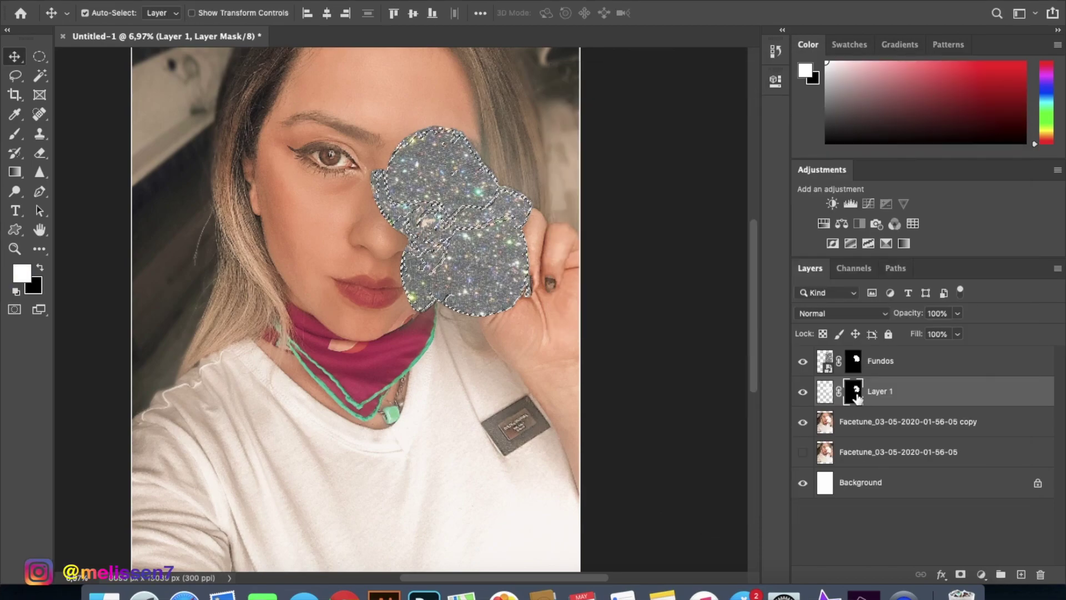
left_click(853, 368)
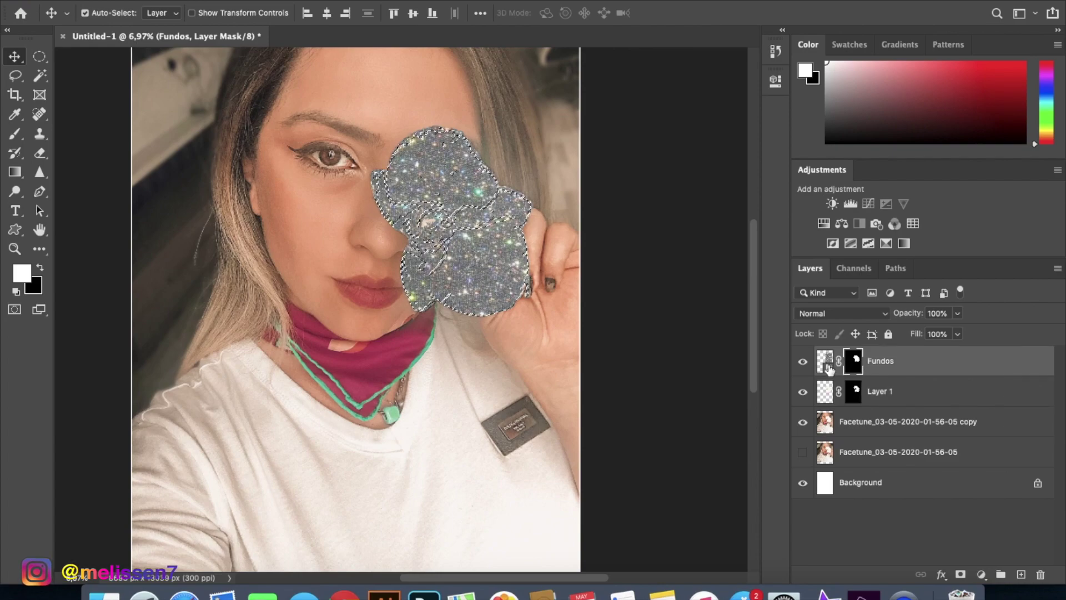
right_click(855, 363)
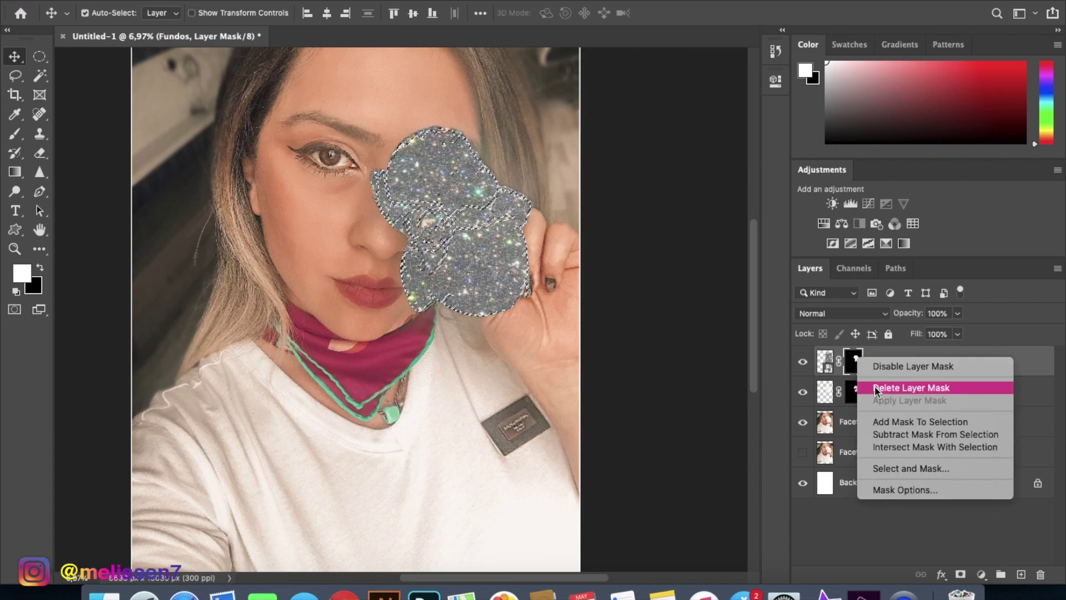
left_click(875, 388)
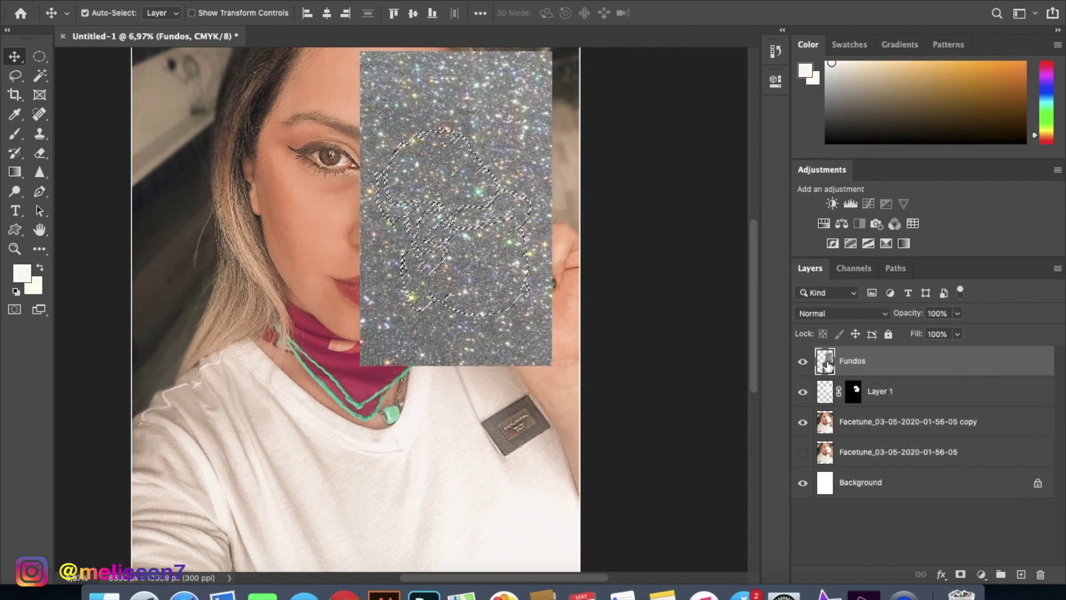
Mask the Fundos glitter layer with the loaded flower selection.
left_click(960, 574)
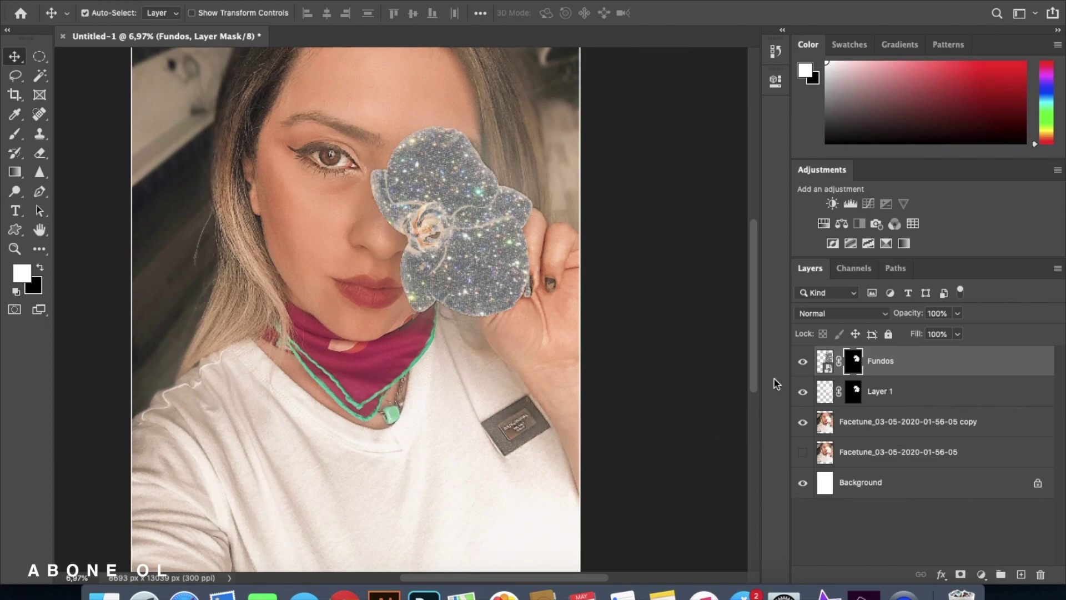
scroll(392, 172, "up", 3)
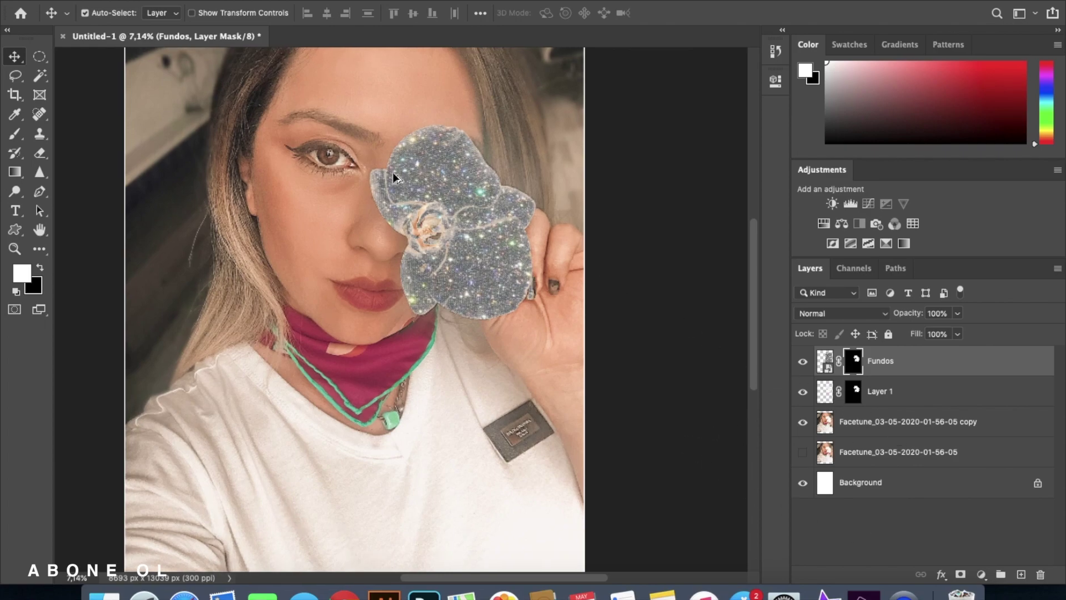
scroll(392, 172, "up", 1)
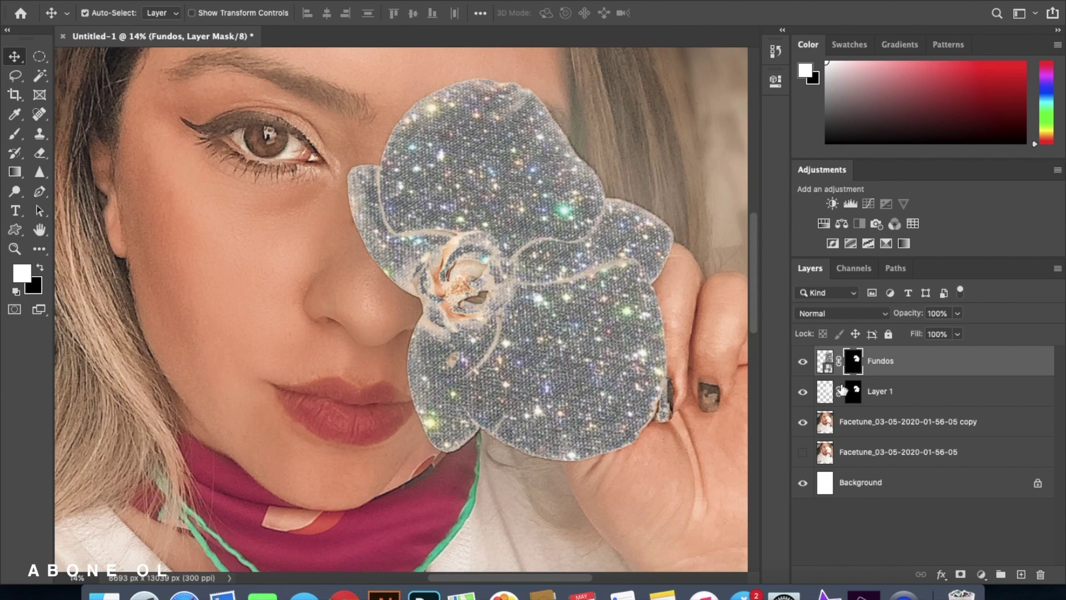
Set up the Brush tool for mask painting with size 150, 15% flow and black as the foreground color.
left_click(22, 272)
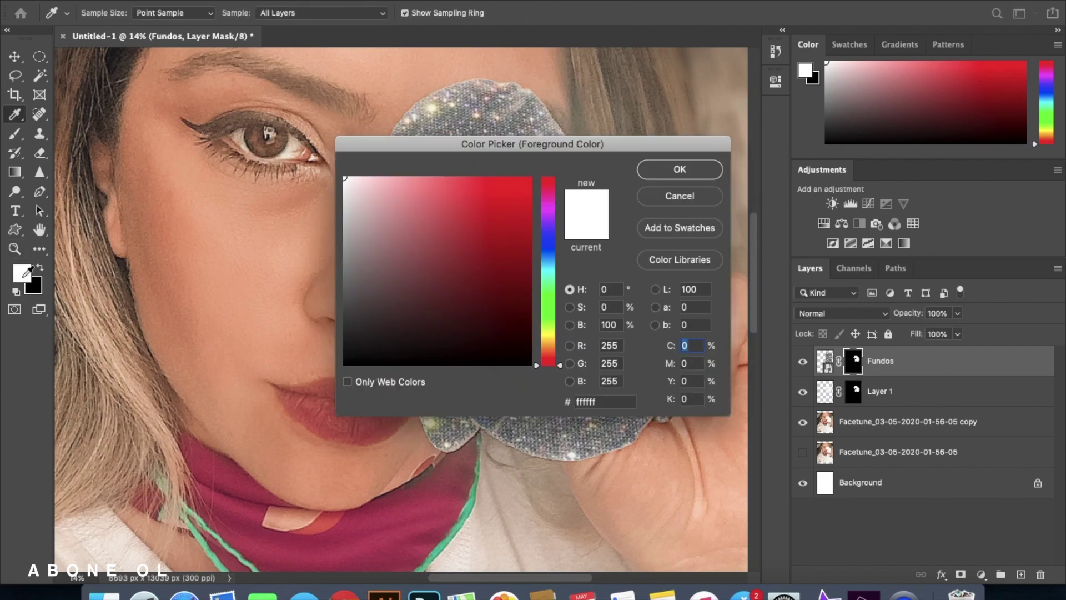
key("Escape")
key("b")
key("bracketleft")
key("bracketleft")
key("bracketleft")
key("bracketleft")
key("bracketleft")
key("bracketleft")
key("bracketleft")
key("bracketleft")
key("bracketleft")
key("bracketleft")
key("bracketleft")
key("bracketleft")
key("bracketleft")
key("bracketleft")
key("bracketleft")
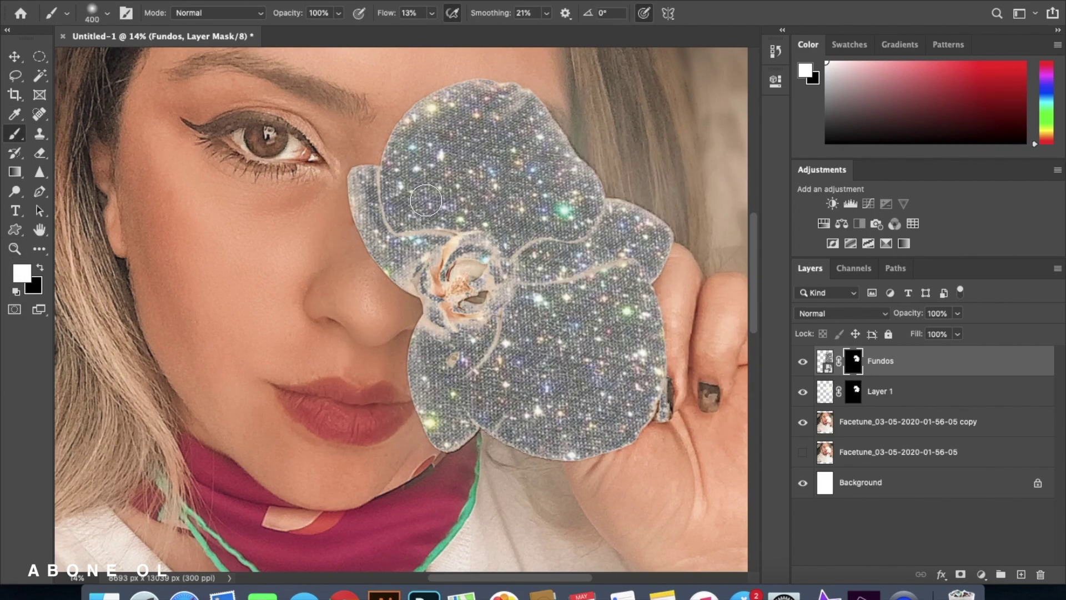
left_click(432, 13)
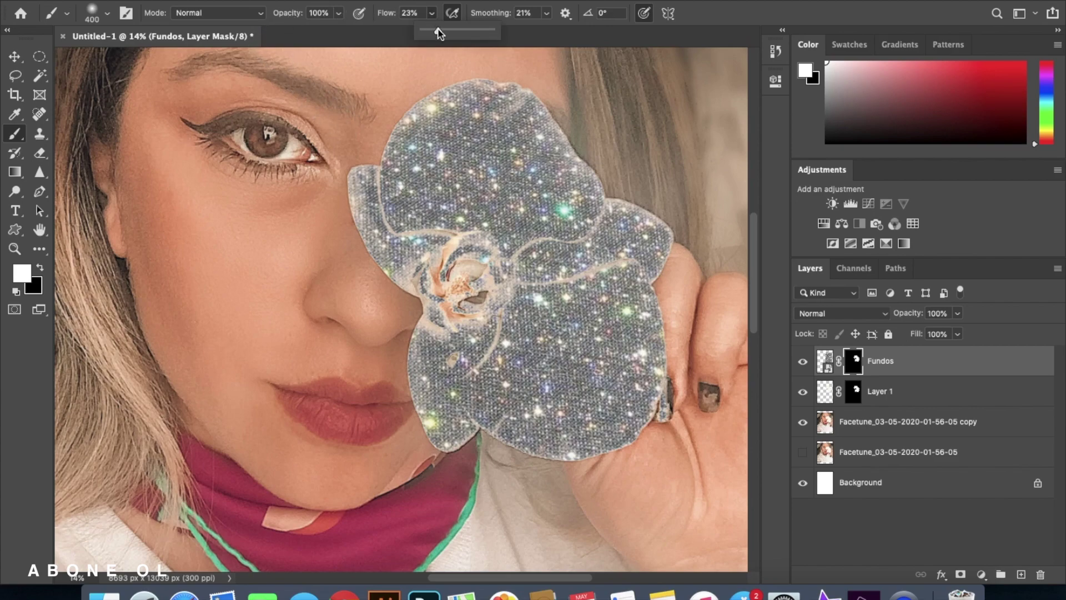
left_click(546, 15)
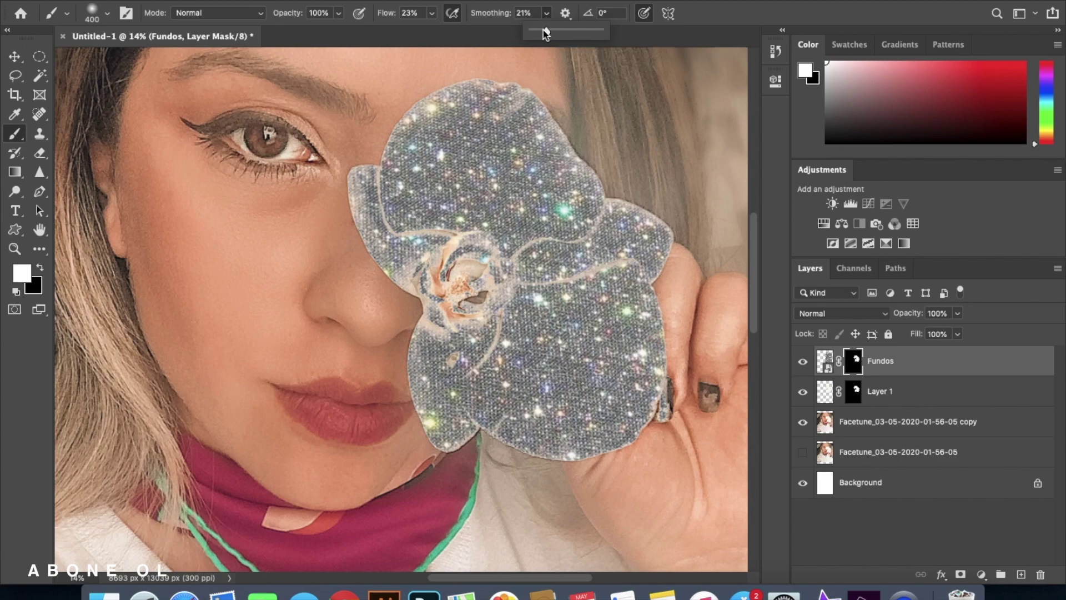
left_click(432, 14)
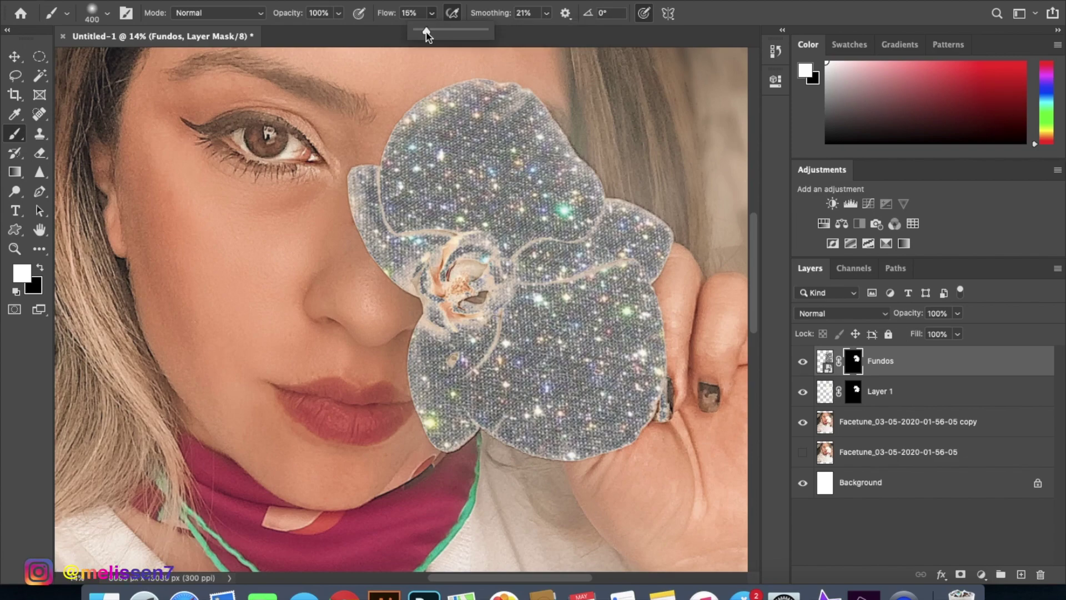
left_click(106, 13)
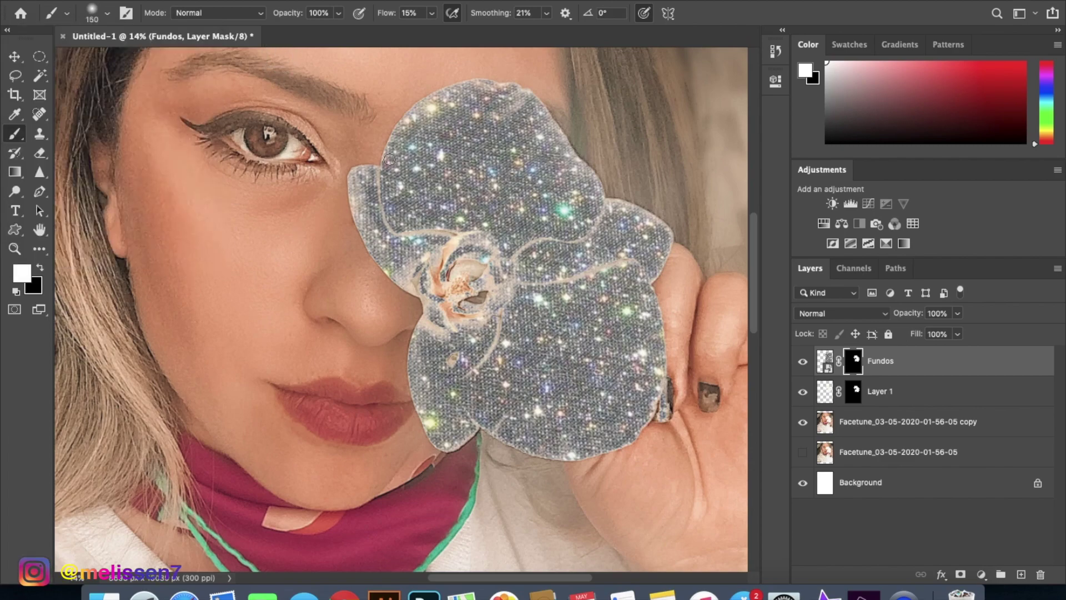
left_click(40, 269)
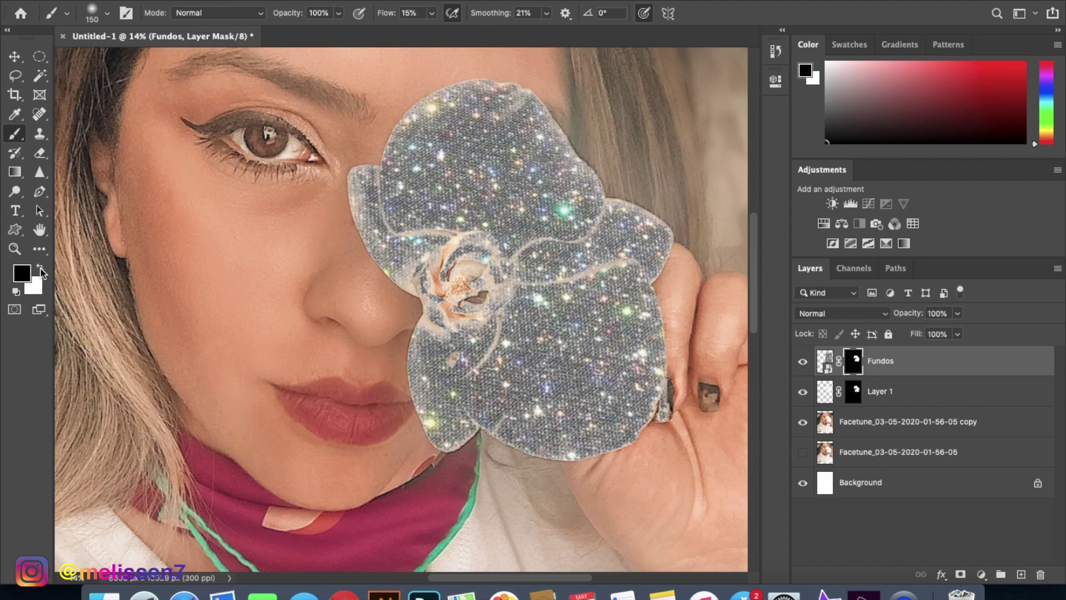
Softly paint black on the Fundos mask along the flower's left, upper and right petal edges to fade the glitter.
mouse_move(429, 228)
left_mouse_down()
mouse_move(392, 232)
mouse_move(389, 158)
mouse_move(384, 179)
mouse_move(356, 195)
mouse_move(364, 236)
left_mouse_up()
left_click_drag(560, 147, 519, 104)
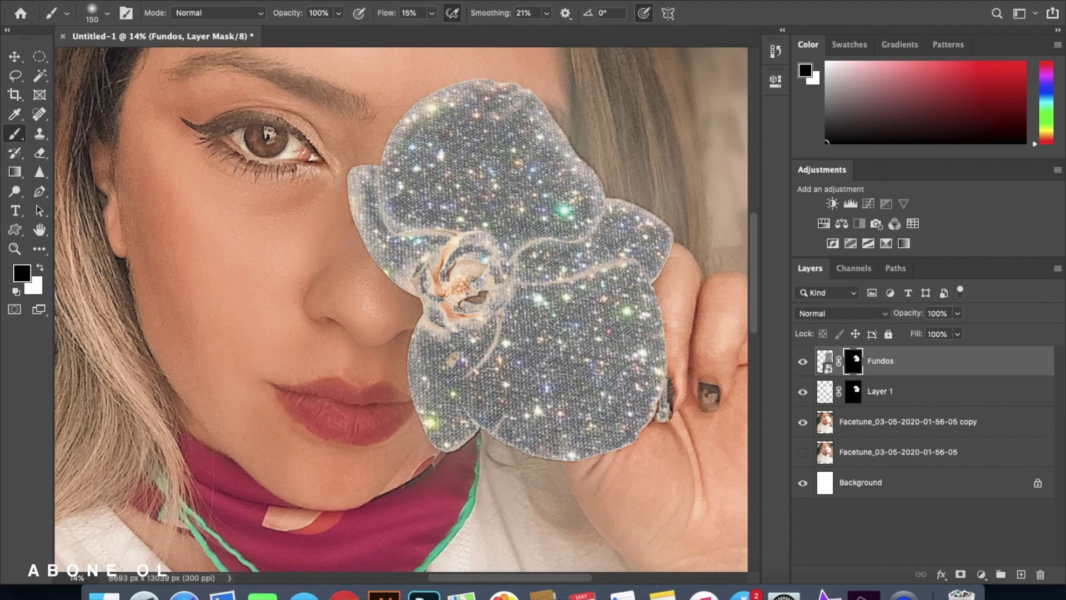
mouse_move(604, 191)
left_mouse_down()
mouse_move(658, 225)
mouse_move(651, 281)
mouse_move(572, 281)
mouse_move(488, 356)
mouse_move(464, 408)
mouse_move(530, 447)
mouse_move(665, 411)
left_mouse_up()
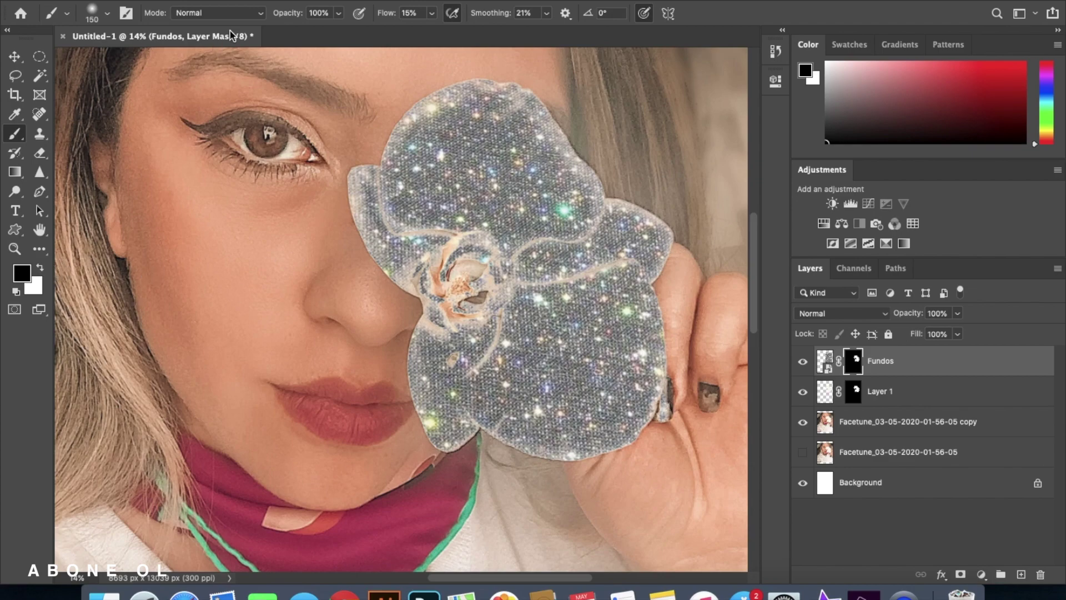
Paint the glitter off the fingernail beside the flower at 100% flow, and soften the lower-left petal edge at 12% flow.
left_click(432, 16)
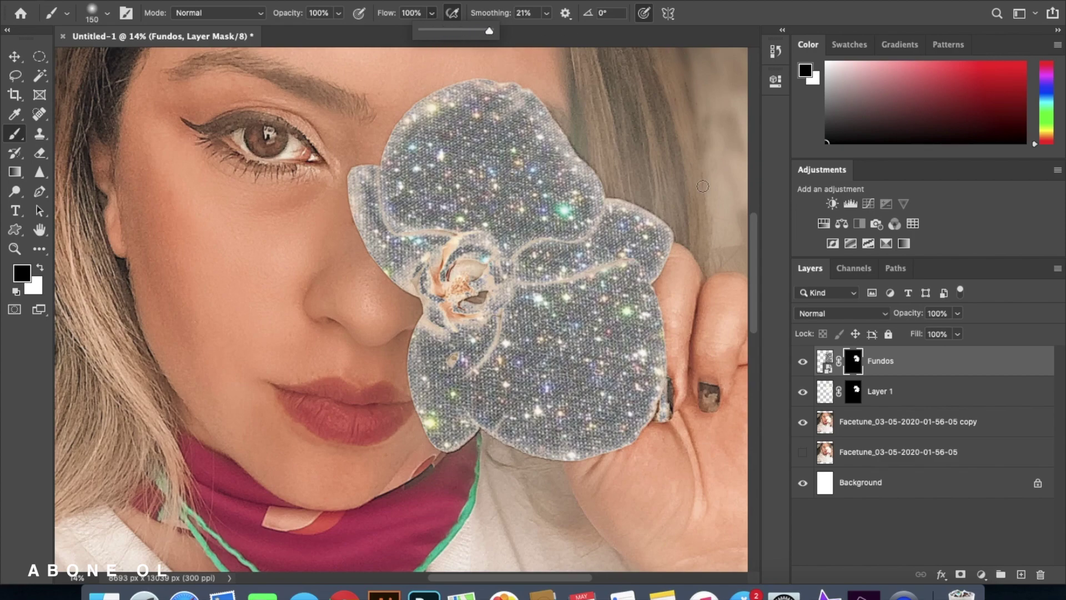
left_click(668, 426)
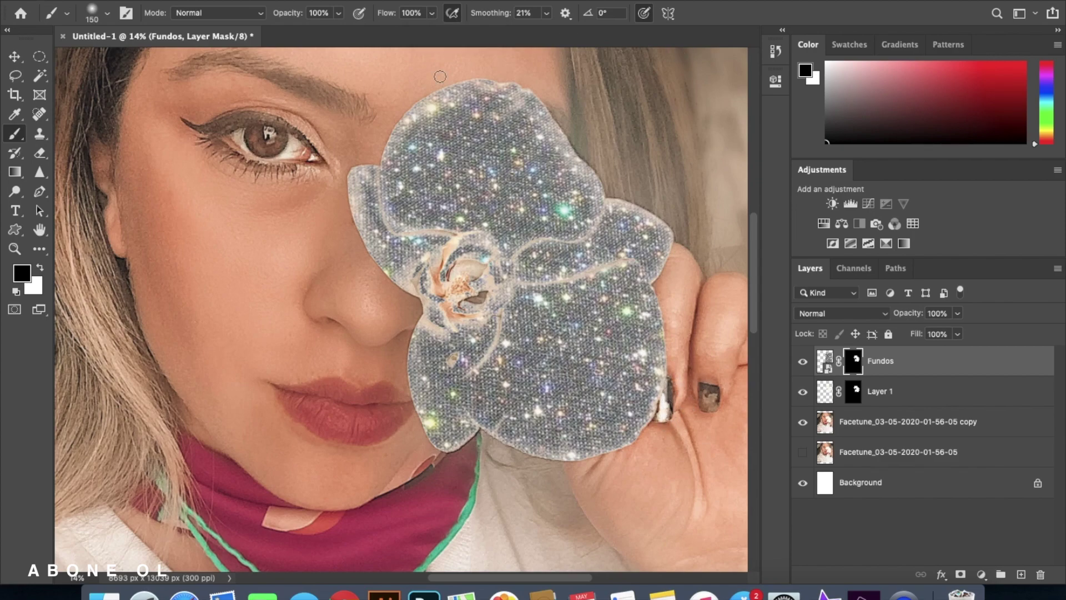
left_click(432, 14)
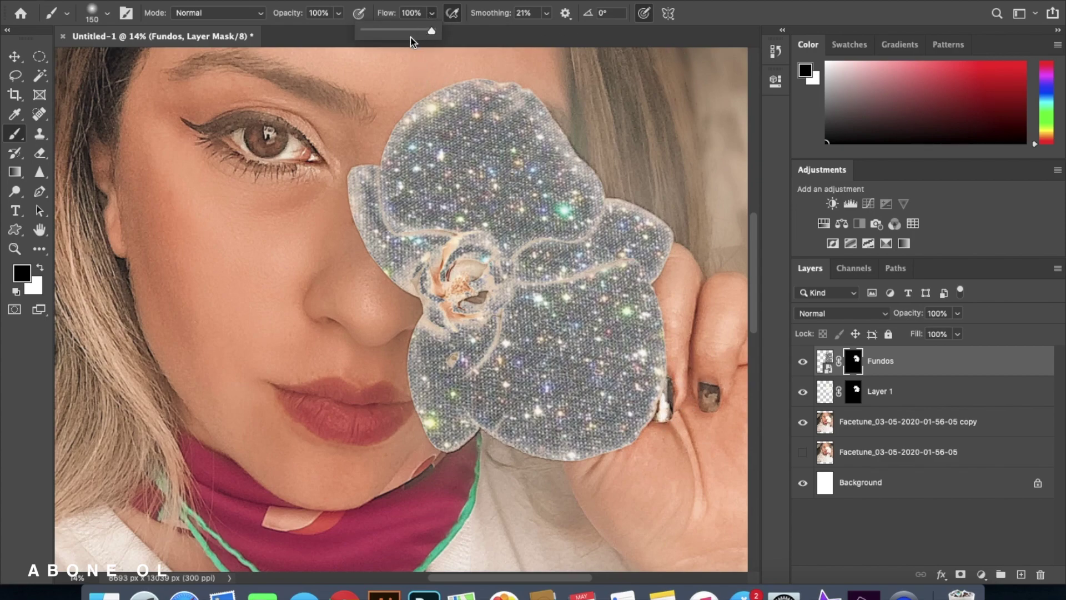
left_click_drag(387, 34, 369, 35)
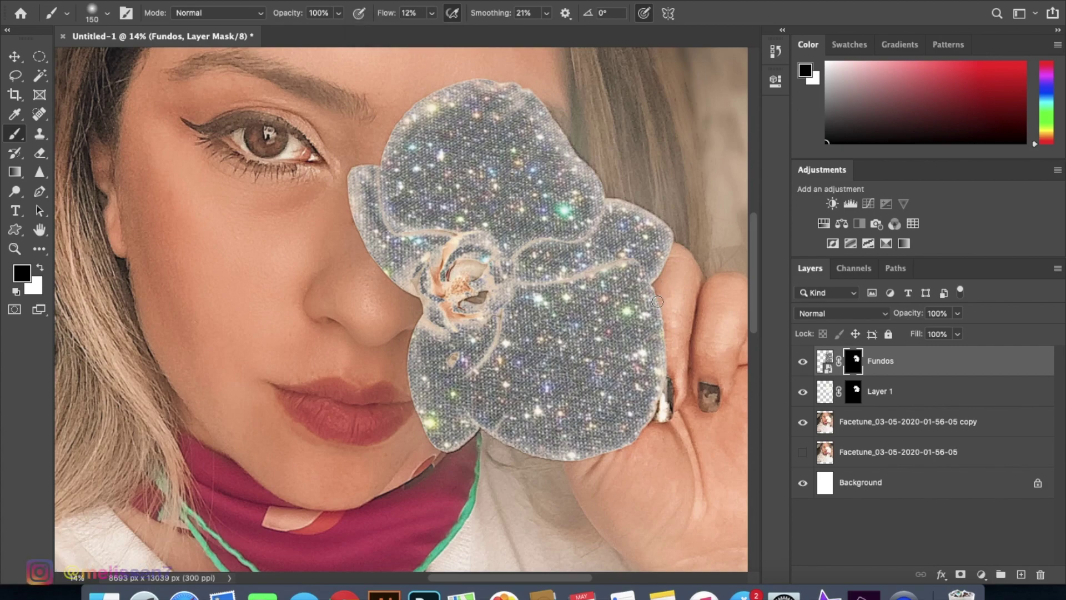
left_click_drag(426, 444, 422, 325)
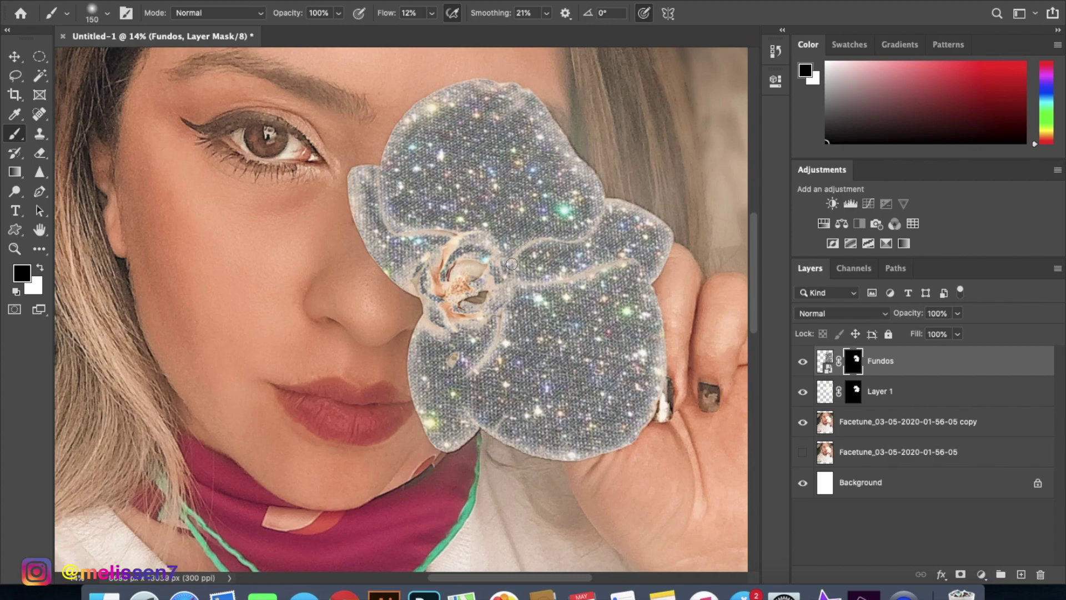
Fade the glitter on the Fundos mask around the flower's center and petal veins with a size 400 brush.
key("bracketright")
key("bracketright")
key("bracketright")
key("bracketright")
key("bracketright")
key("bracketright")
key("bracketright")
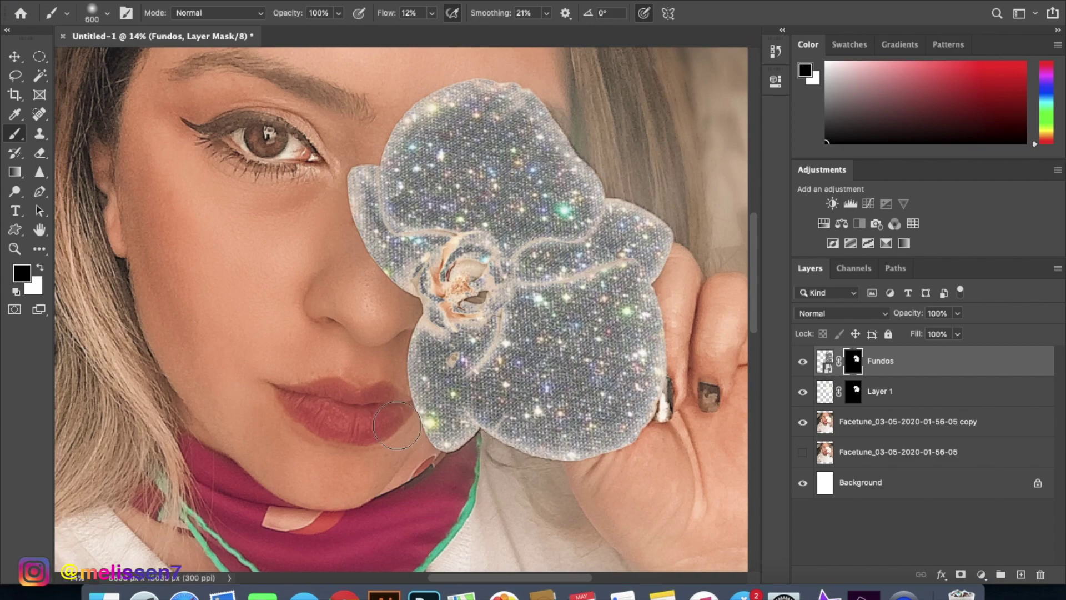
key("p")
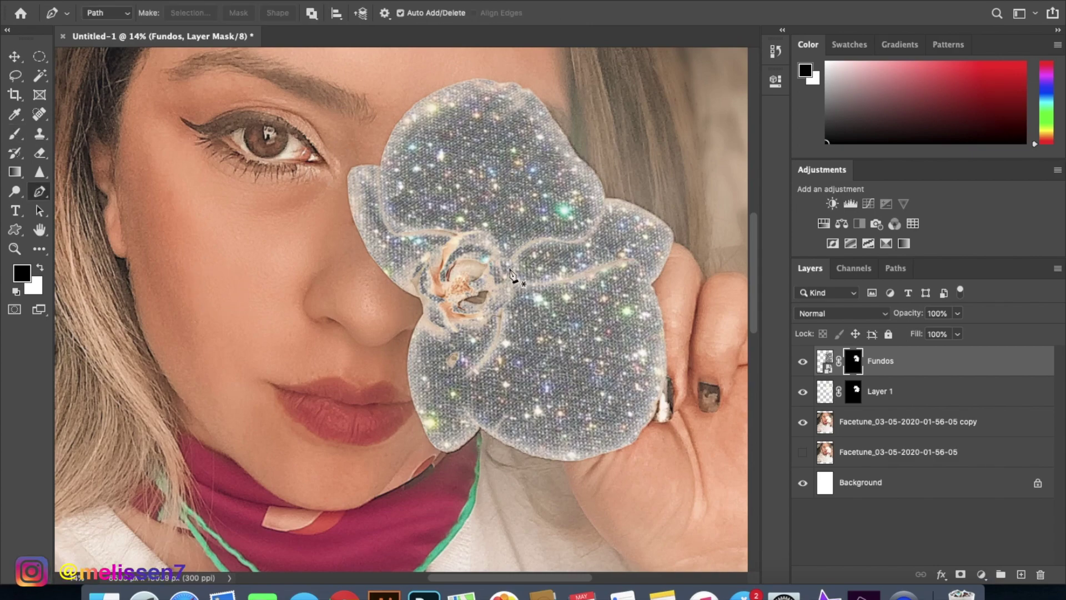
key("b")
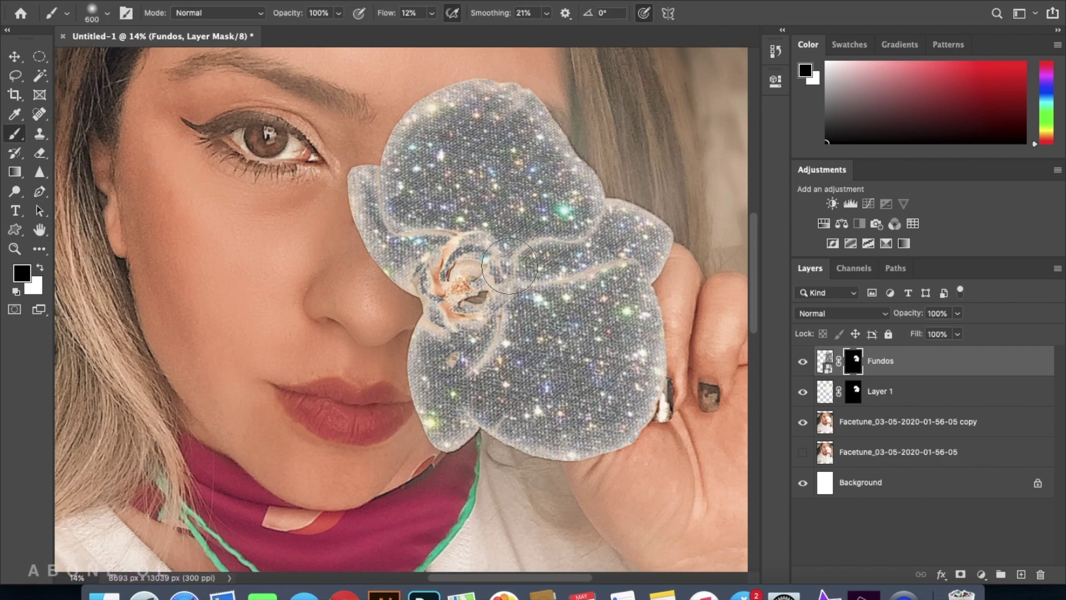
key("bracketright")
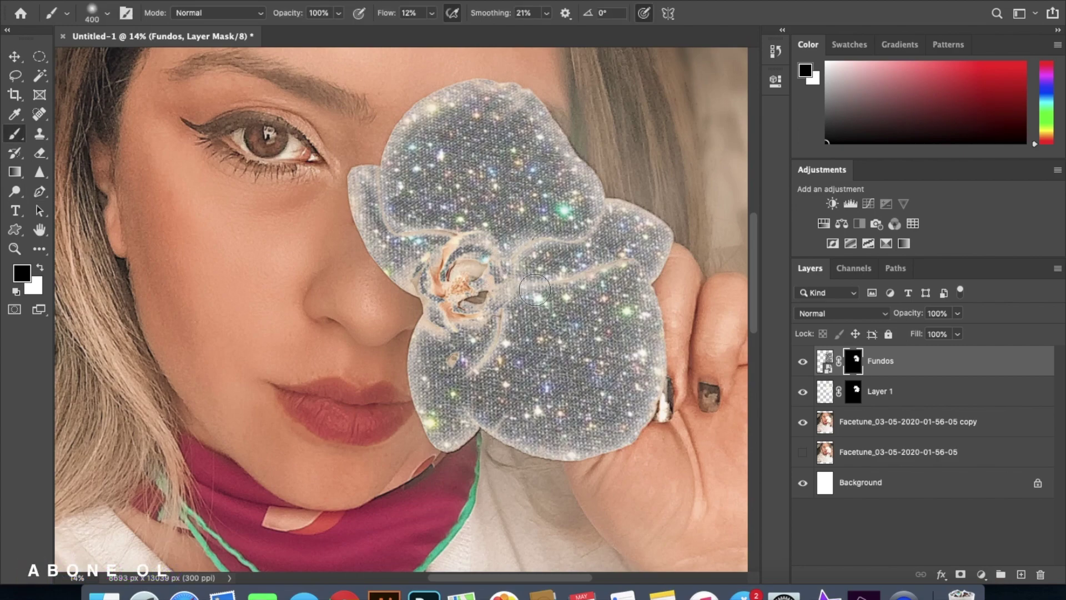
mouse_move(503, 276)
left_mouse_down()
mouse_move(447, 225)
mouse_move(435, 235)
mouse_move(397, 229)
left_mouse_up()
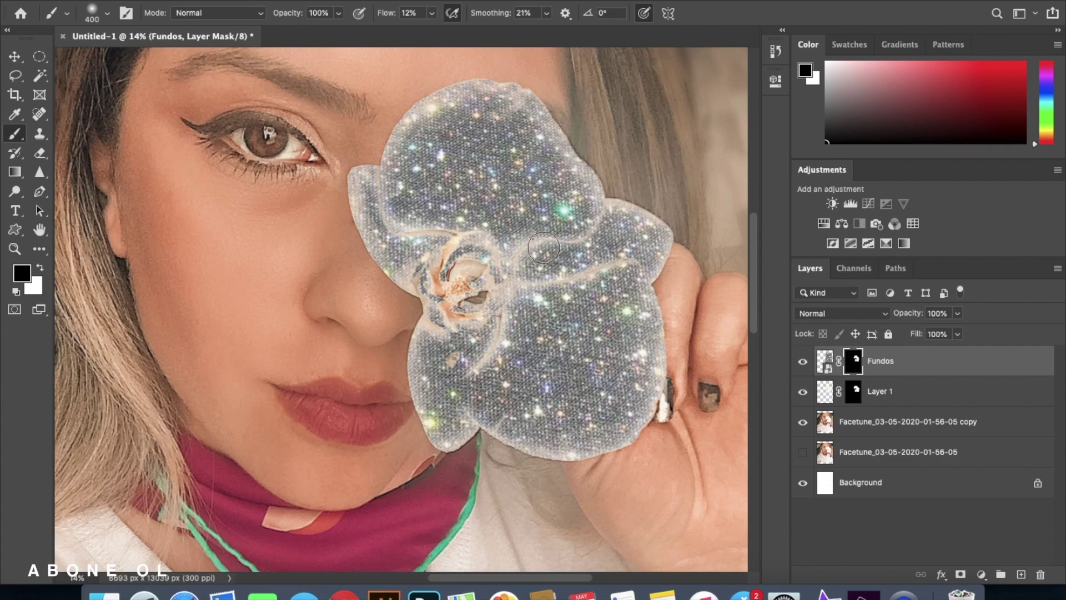
Fade the glitter over the large lower petal on the Fundos mask, and enlarge the brush to size 1000.
scroll(544, 247, "down", 5)
scroll(549, 240, "up", 5)
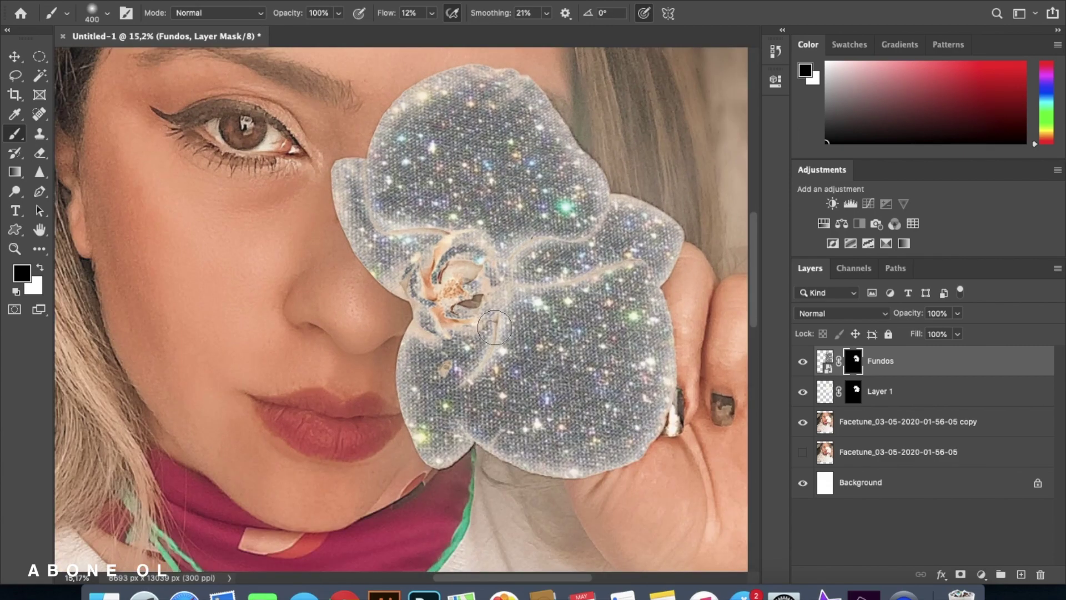
mouse_move(495, 328)
left_mouse_down()
mouse_move(482, 364)
mouse_move(494, 344)
mouse_move(592, 296)
mouse_move(526, 301)
mouse_move(603, 269)
mouse_move(693, 264)
mouse_move(587, 322)
mouse_move(588, 372)
left_mouse_up()
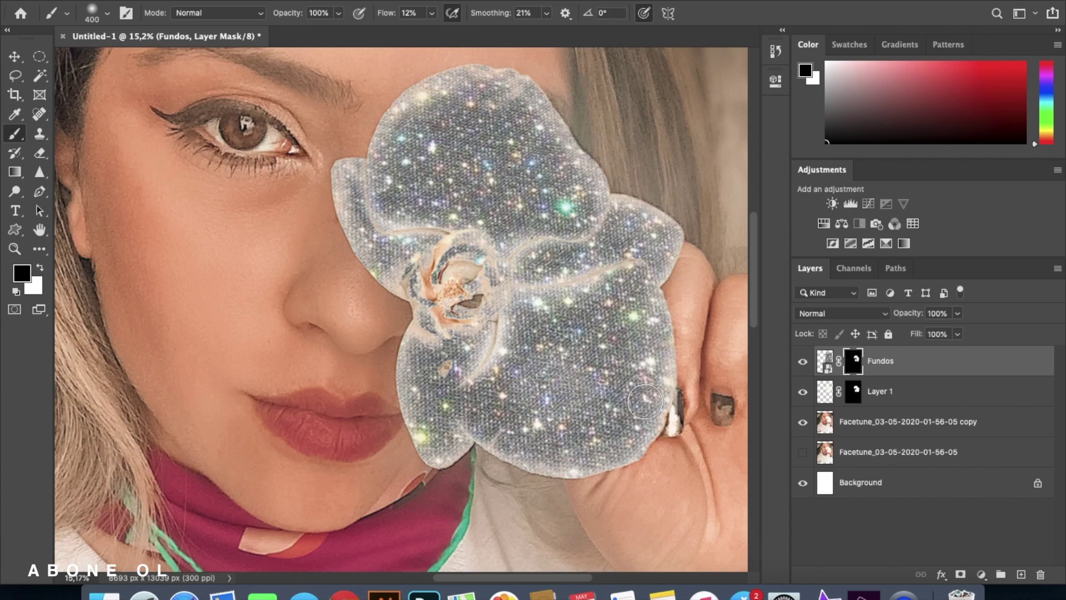
key("bracketright")
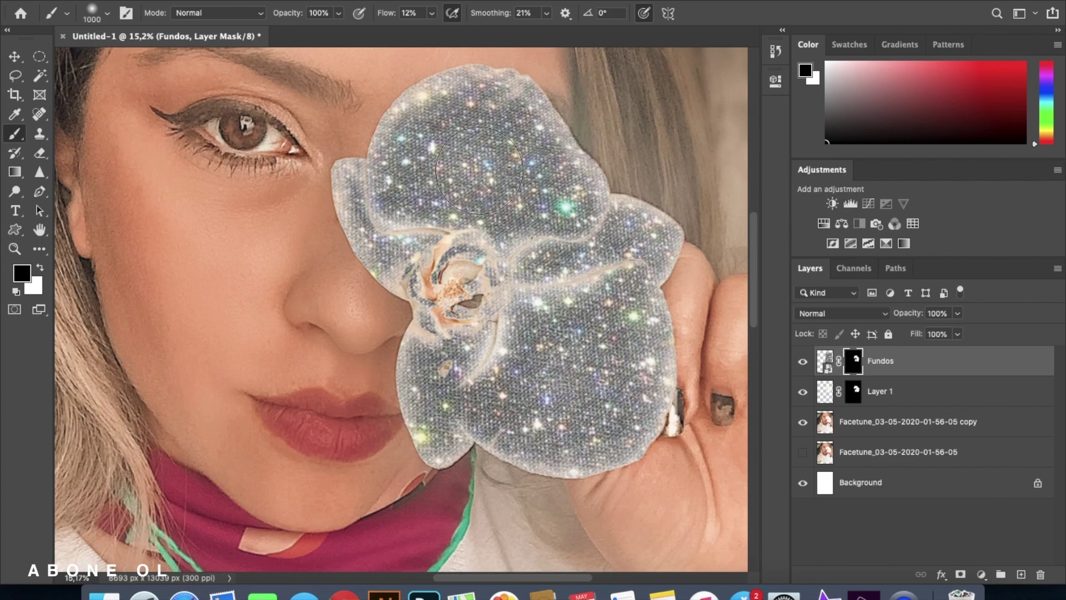
scroll(512, 316, "down", 4)
scroll(332, 250, "up", 1)
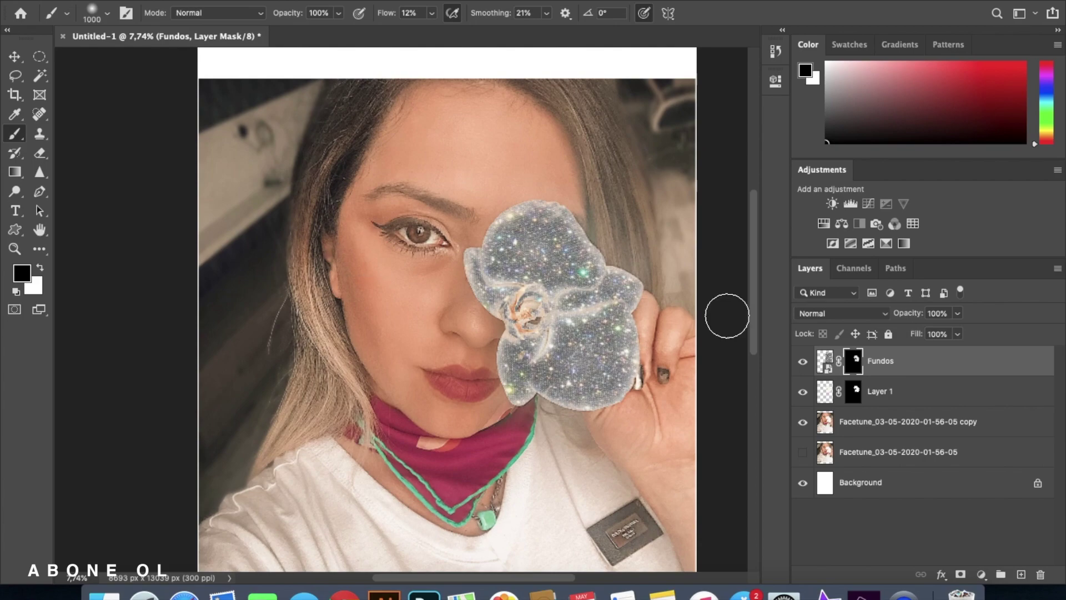
scroll(638, 351, "up", 4)
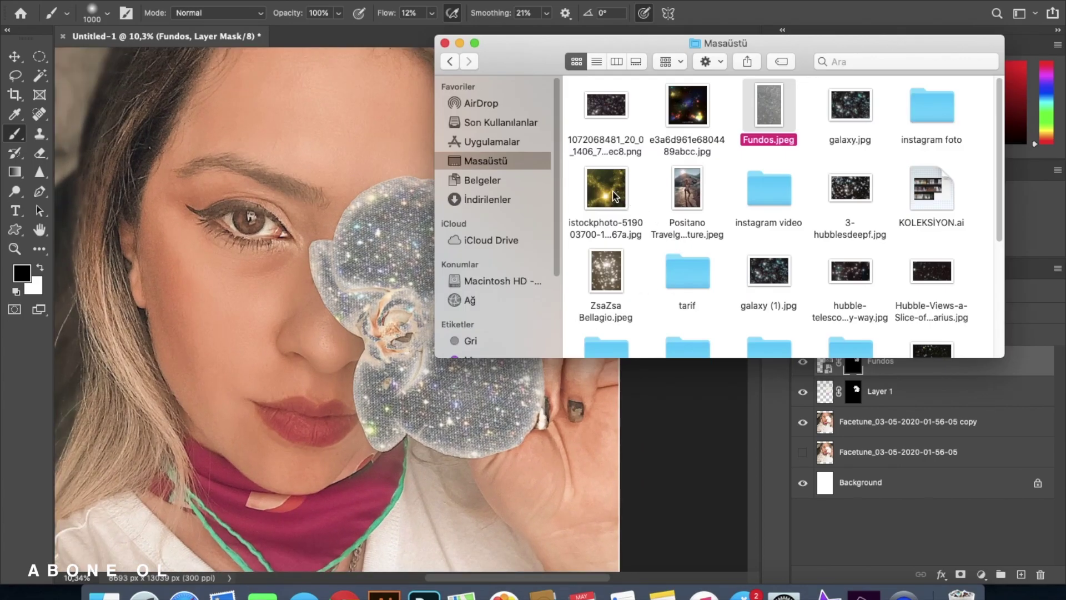
left_click(610, 191)
left_click_drag(612, 195, 378, 268)
left_click_drag(368, 329, 490, 261)
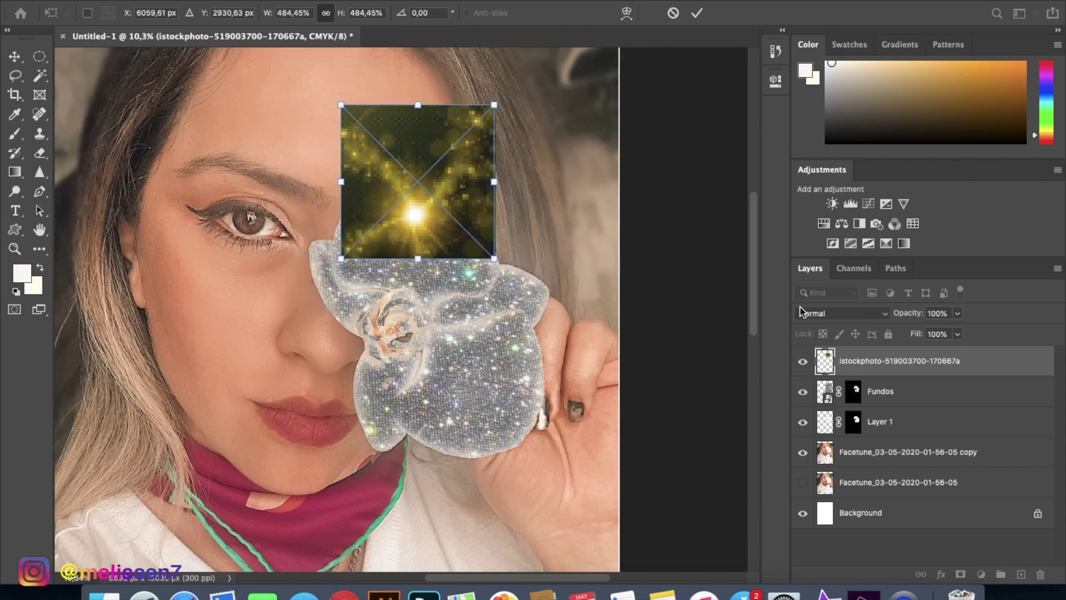
left_click(817, 314)
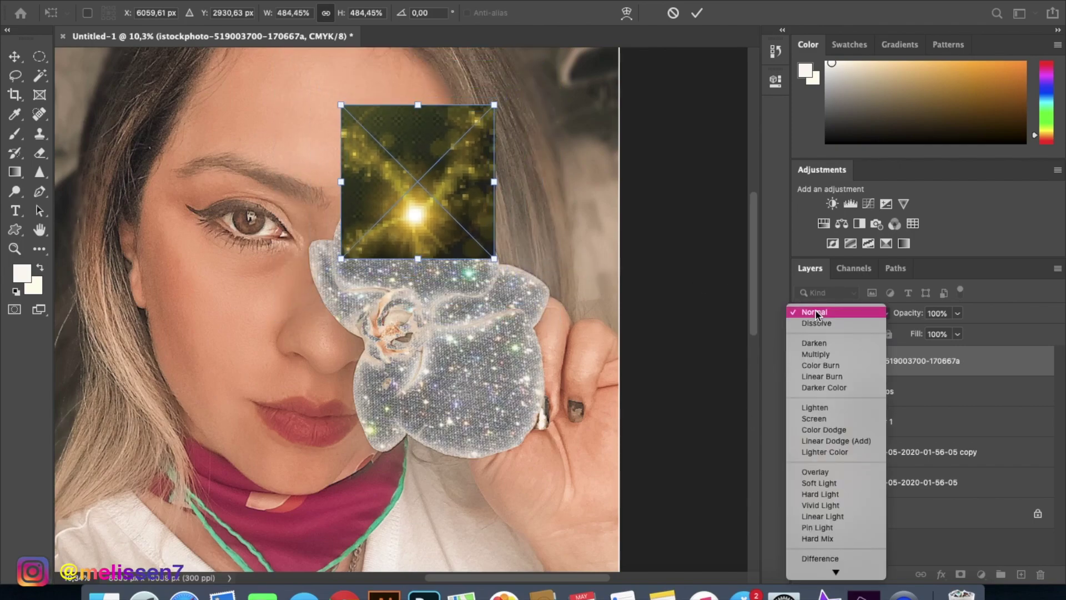
left_click(833, 407)
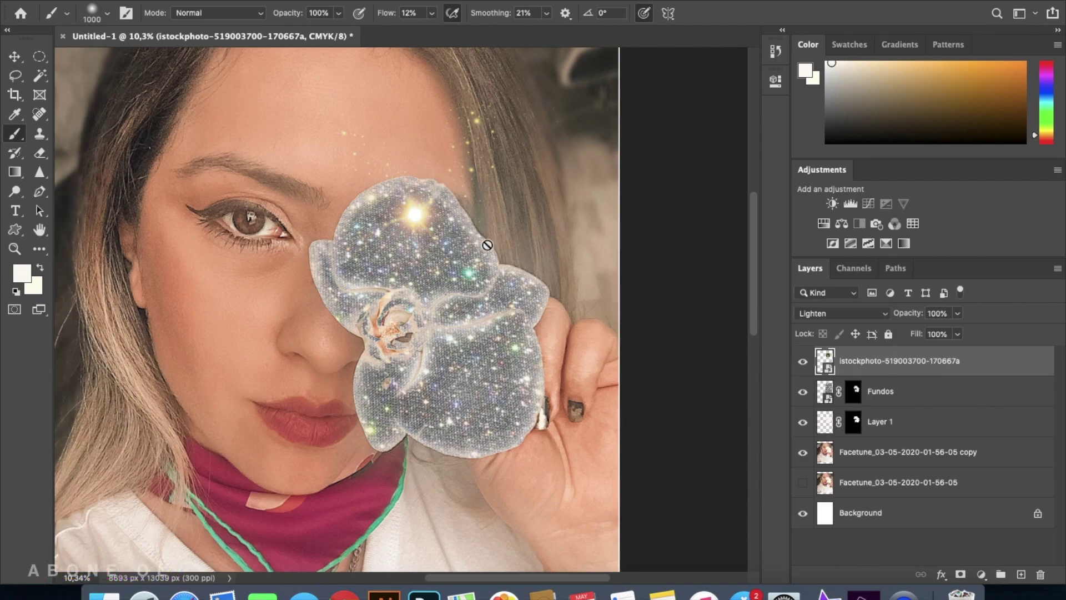
Transform the yellow light image so its bright glow sits near the top edge of the upper petal.
key("super+0")
key("v")
key("super+t")
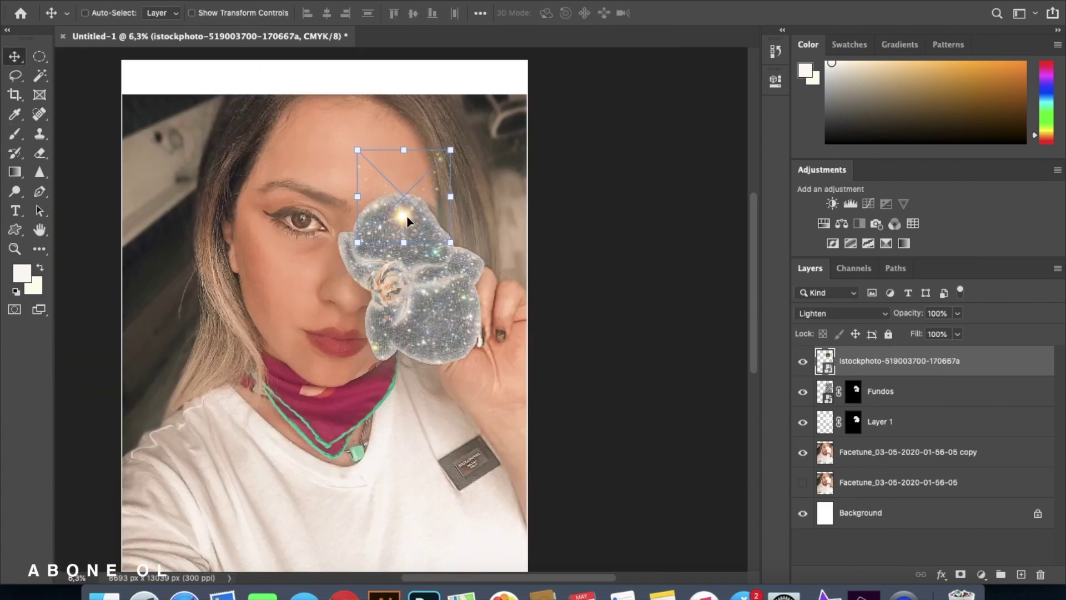
left_click_drag(444, 221, 434, 228)
key("Return")
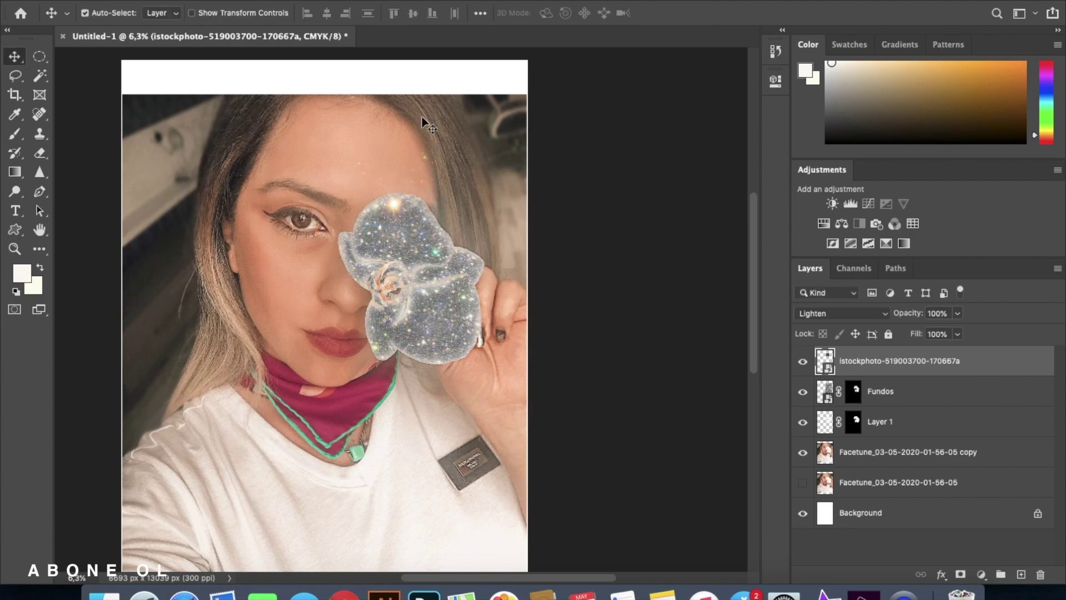
scroll(424, 119, "up", 5)
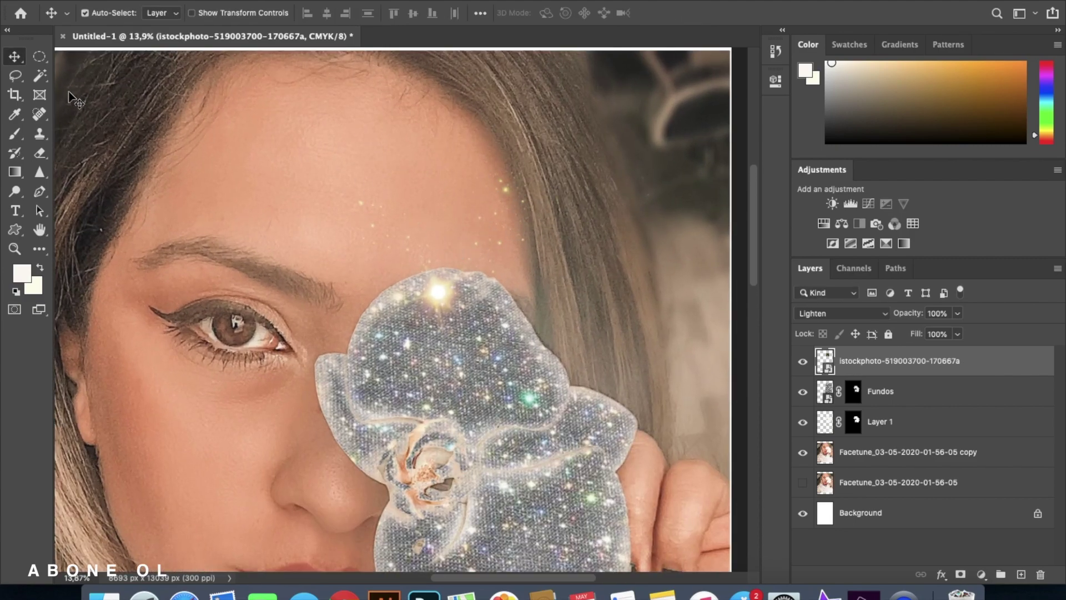
key("e")
right_click(864, 361)
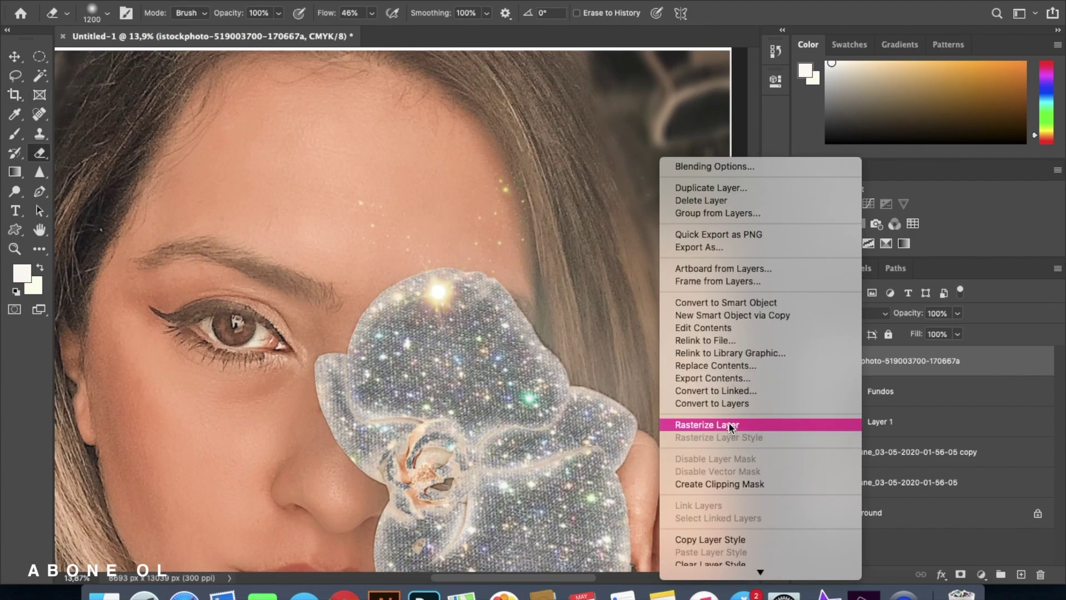
left_click(729, 425)
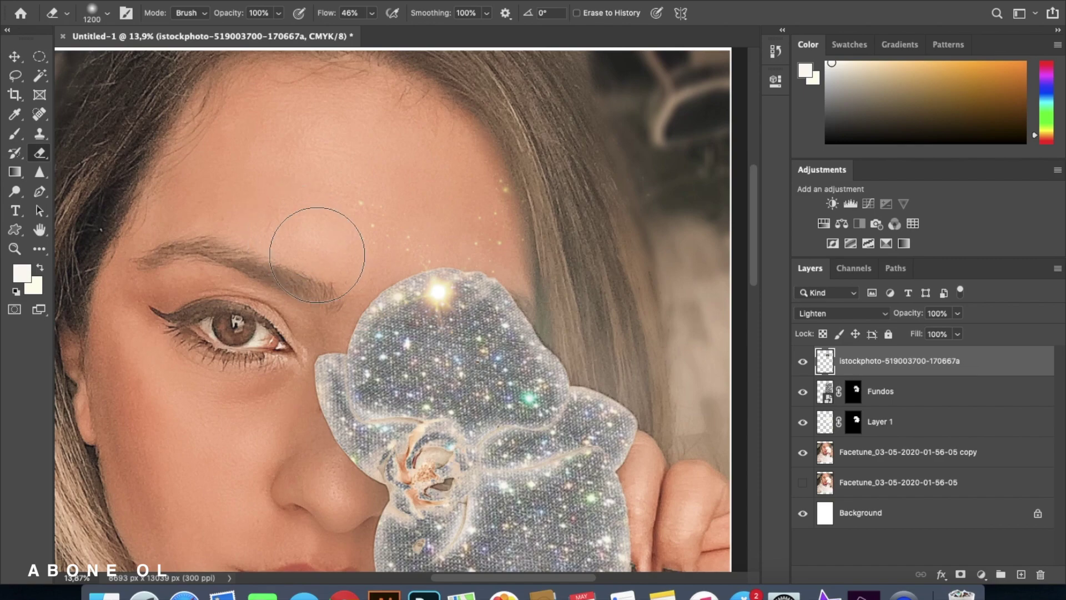
scroll(549, 311, "down", 5)
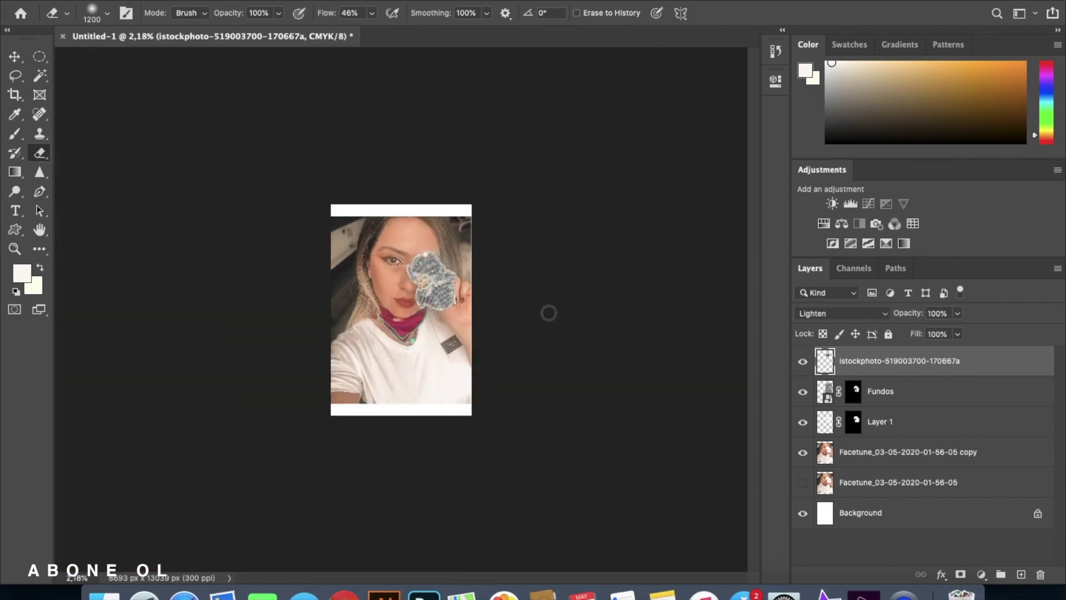
scroll(549, 313, "up", 3)
left_click_drag(530, 239, 515, 338)
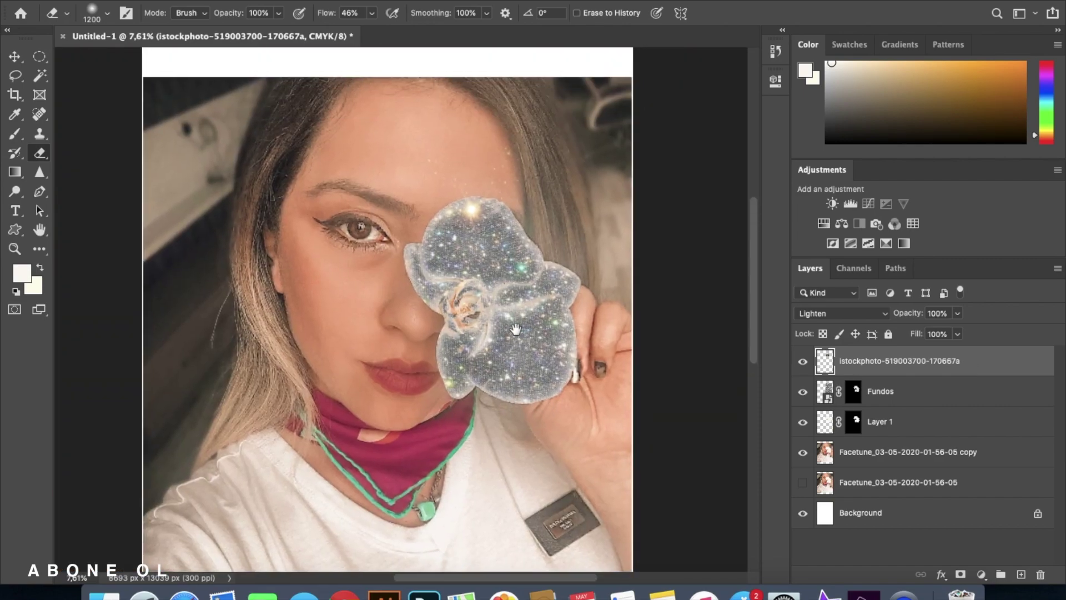
key("super+j")
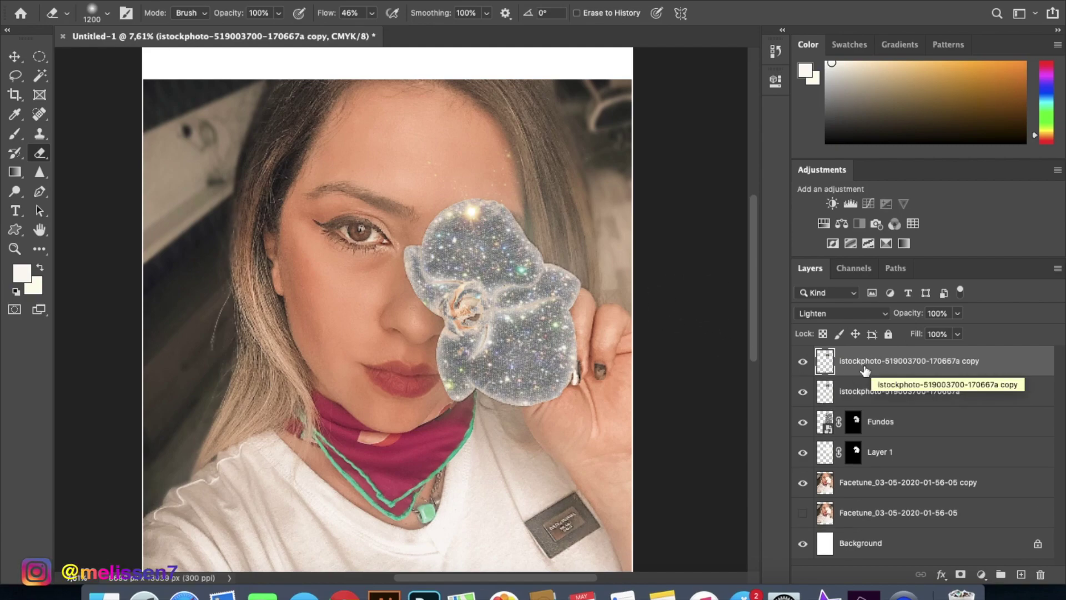
Rotate the copied light image about -75° and scale it to about 64%, placing its glow on the lower petal's bottom tip.
key("super+t")
left_click_drag(420, 134, 345, 259)
left_click_drag(494, 201, 467, 392)
mouse_move(382, 417)
left_mouse_down()
mouse_move(469, 376)
mouse_move(403, 412)
mouse_move(410, 388)
left_mouse_up()
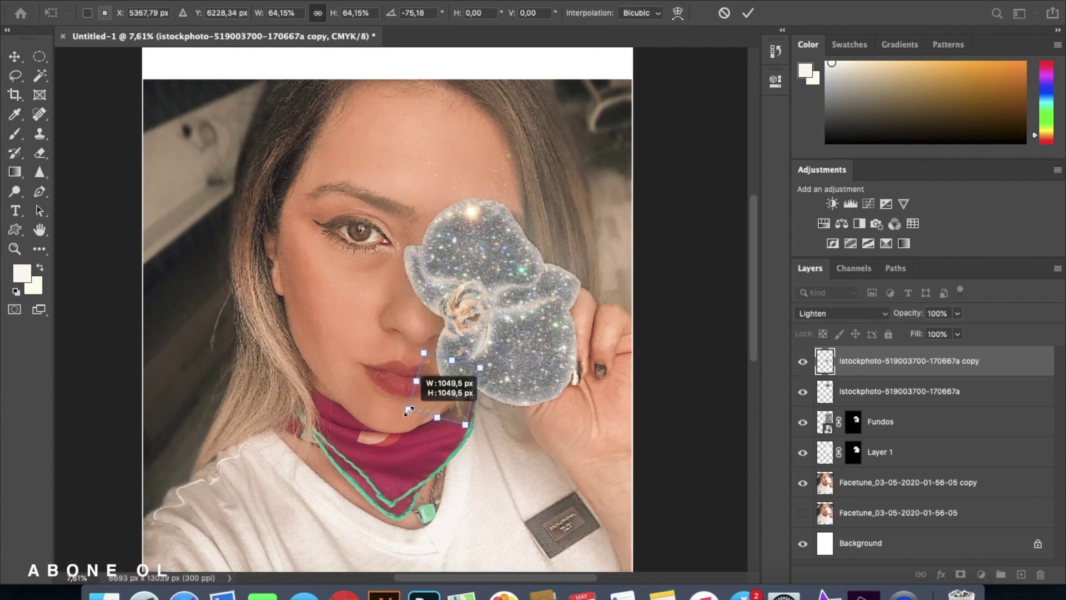
key("Return")
Switch to the Eraser tool for the copied light layer and set its brush size to 600.
key("e")
scroll(425, 387, "up", 4)
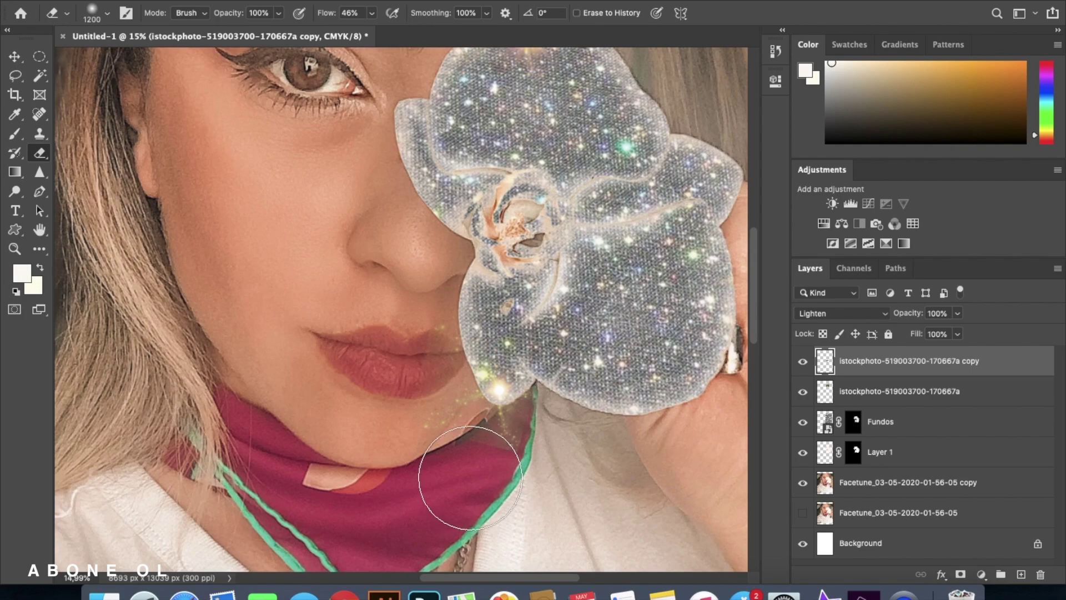
key("bracketright")
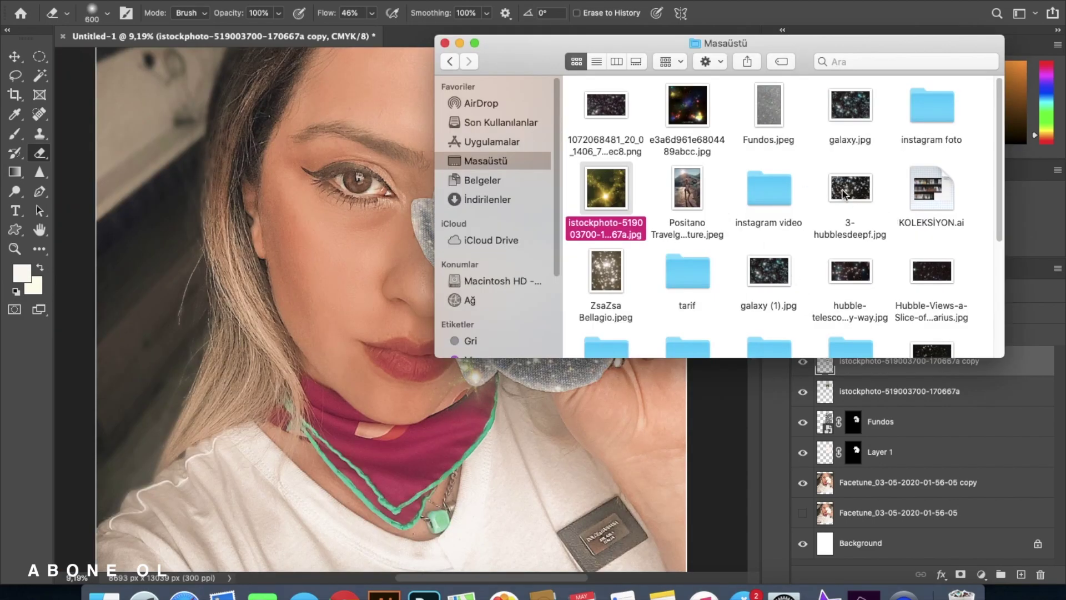
left_click(606, 107)
key("space")
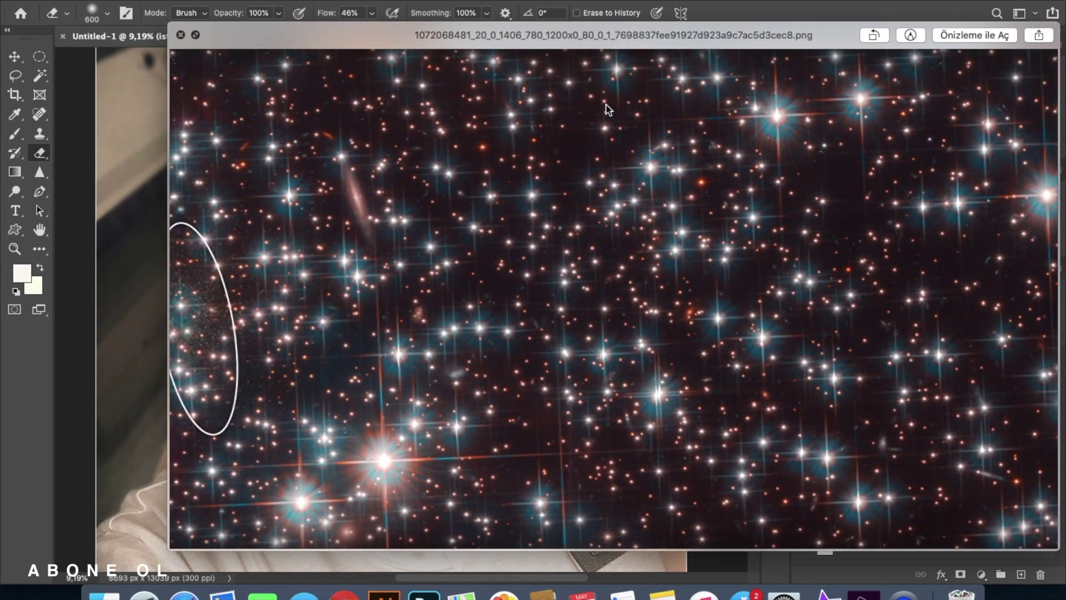
key("space")
mouse_move(618, 111)
left_mouse_down()
mouse_move(607, 151)
mouse_move(494, 242)
mouse_move(478, 239)
mouse_move(690, 145)
left_mouse_up()
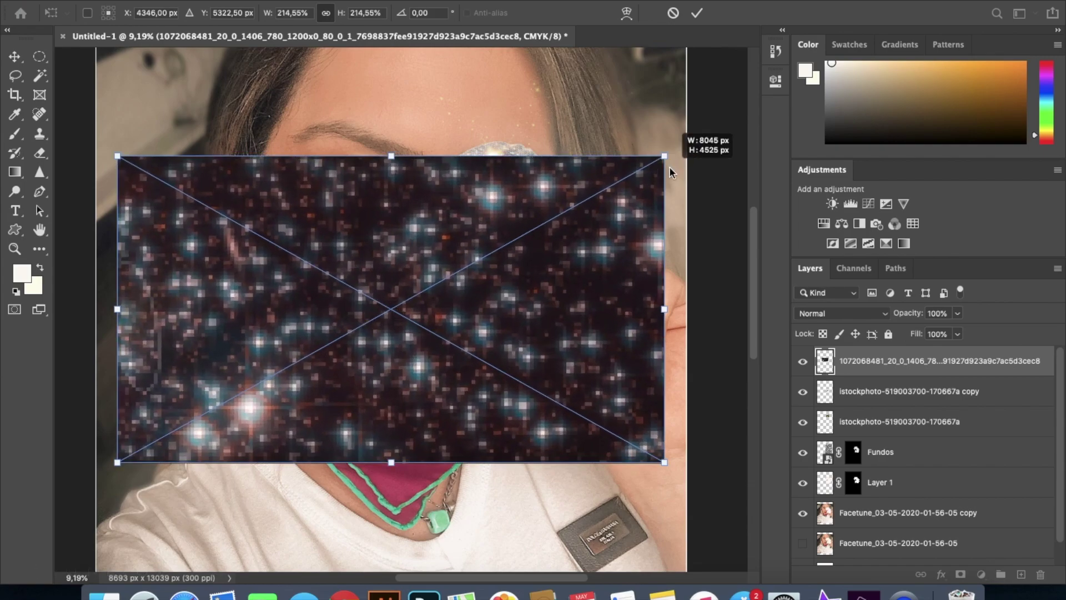
key("super+minus")
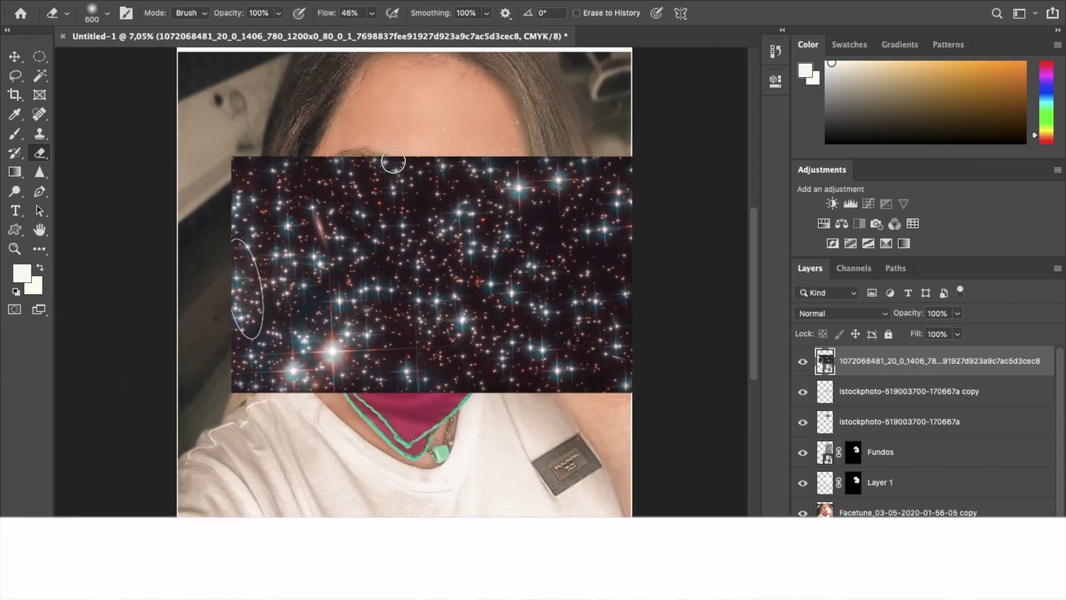
Set the placed star image's blend mode to Lighten and rasterize its layer.
left_click(841, 313)
left_click(811, 405)
right_click(807, 361)
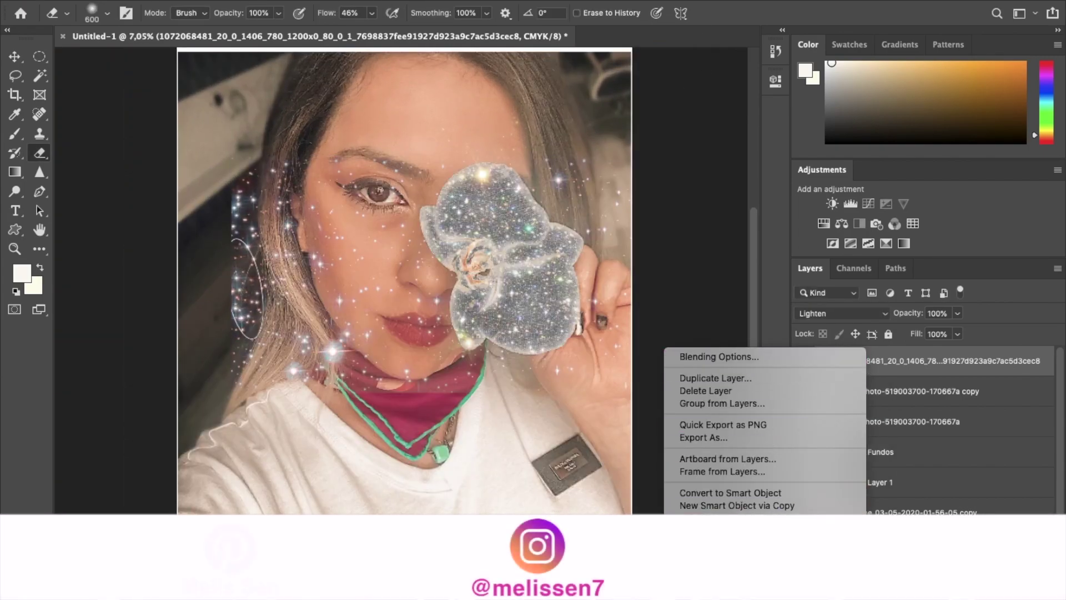
left_click(777, 411)
Enlarge the eraser to size 1900 and erase the star image's outer edges over the hair, background and scarf.
key("bracketright")
key("bracketright")
key("bracketright")
key("bracketright")
key("bracketright")
key("bracketright")
key("bracketright")
key("bracketright")
key("bracketright")
key("bracketright")
key("bracketright")
key("bracketright")
mouse_move(223, 223)
left_mouse_down()
mouse_move(224, 318)
mouse_move(216, 258)
mouse_move(211, 362)
mouse_move(346, 364)
mouse_move(354, 378)
mouse_move(401, 391)
mouse_move(376, 401)
mouse_move(500, 405)
left_mouse_up()
key("bracketright")
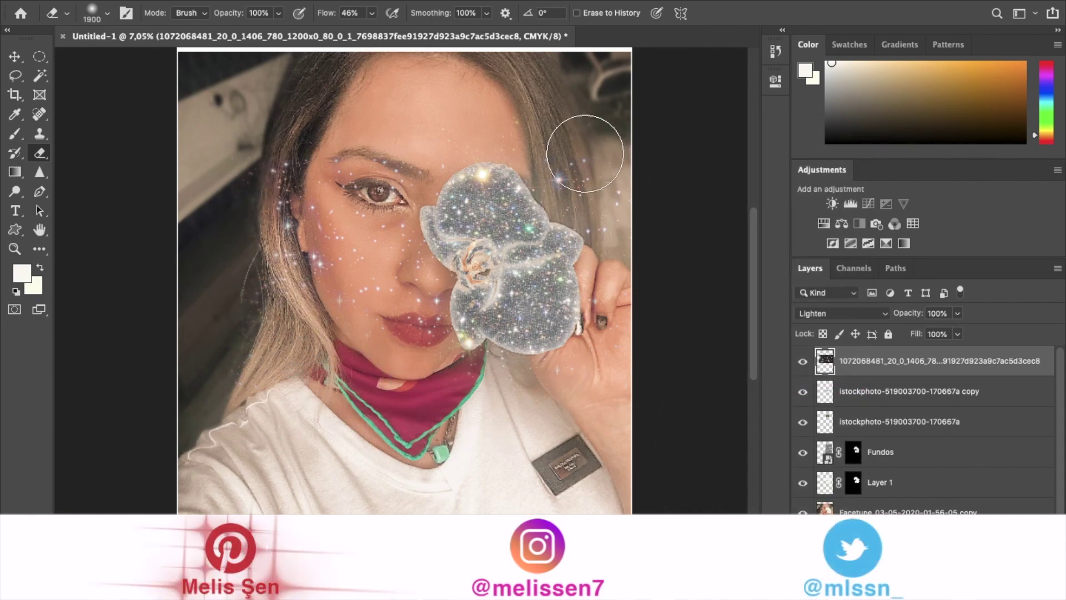
Set the eraser flow to 100% and erase the stars over the hair, eye and cheek, keeping those near the flower.
left_click_drag(373, 17, 419, 34)
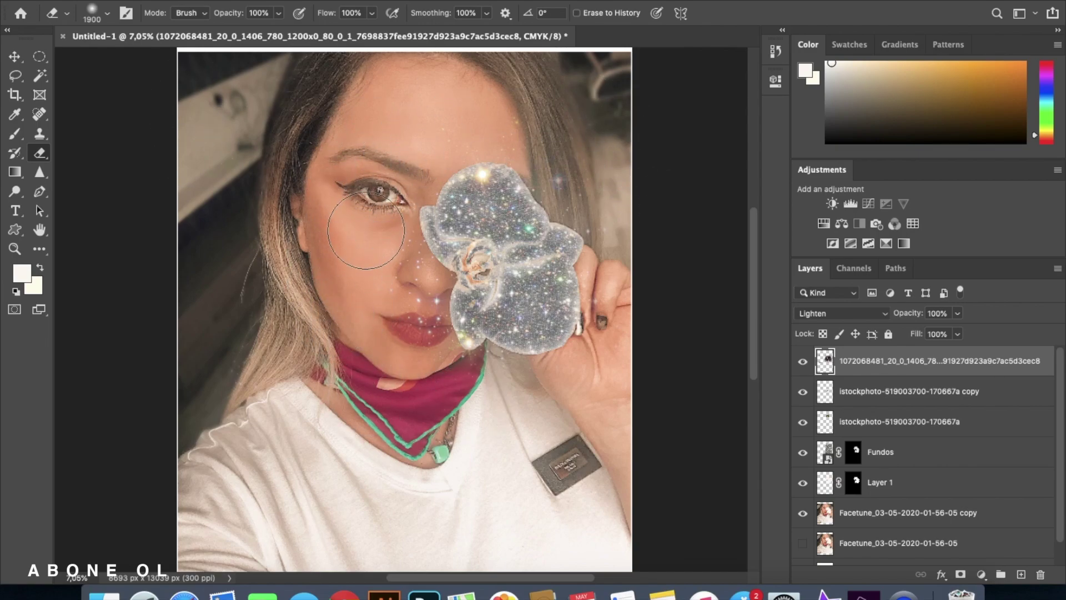
scroll(366, 231, "down", 1)
scroll(363, 226, "down", 1)
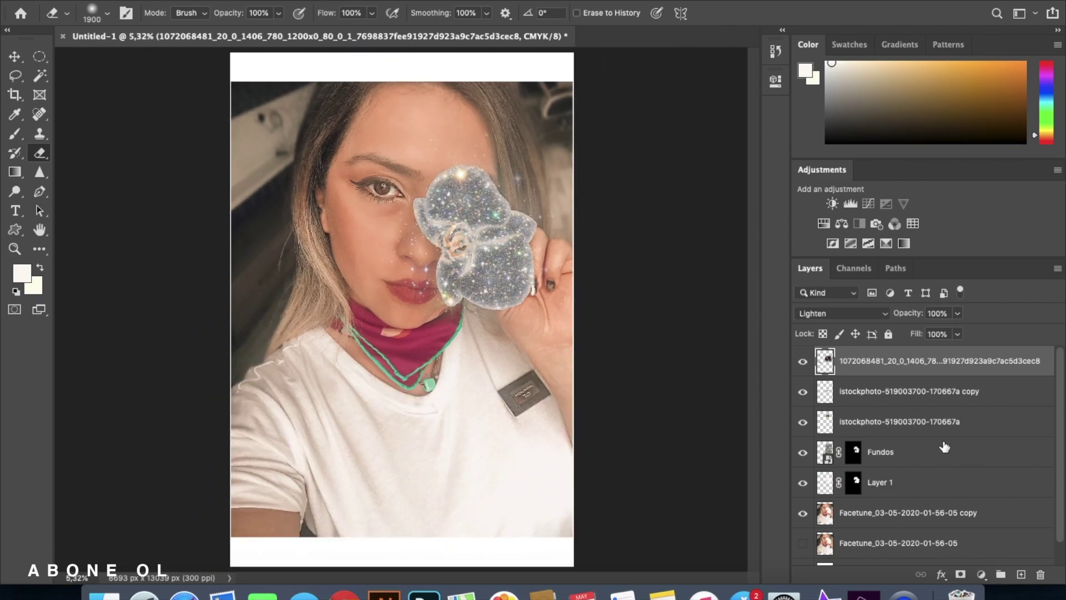
scroll(944, 447, "down", 1)
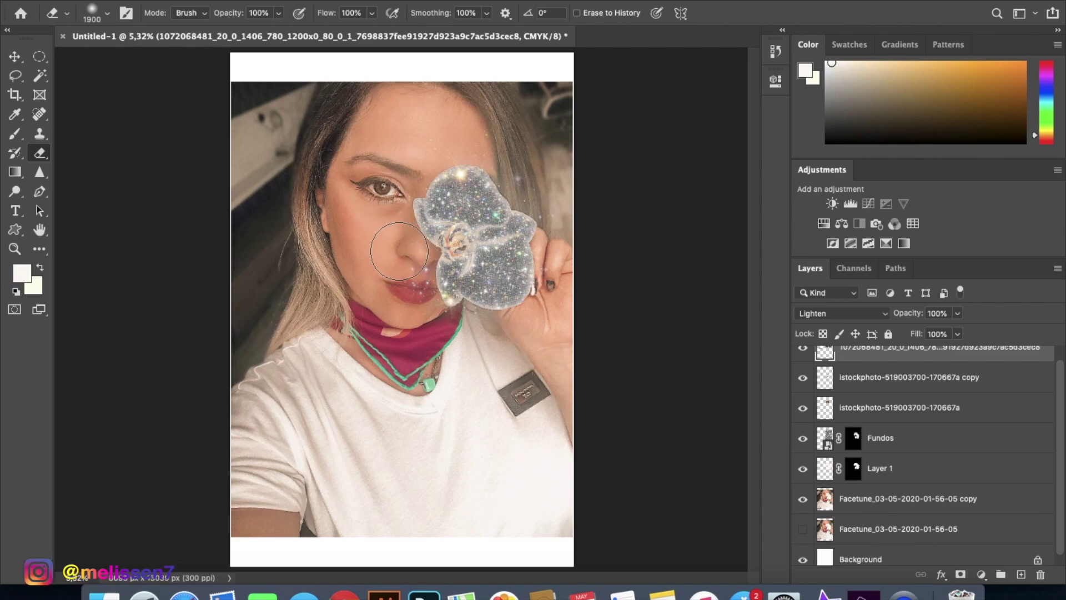
left_click_drag(898, 529, 888, 351)
left_click(852, 360)
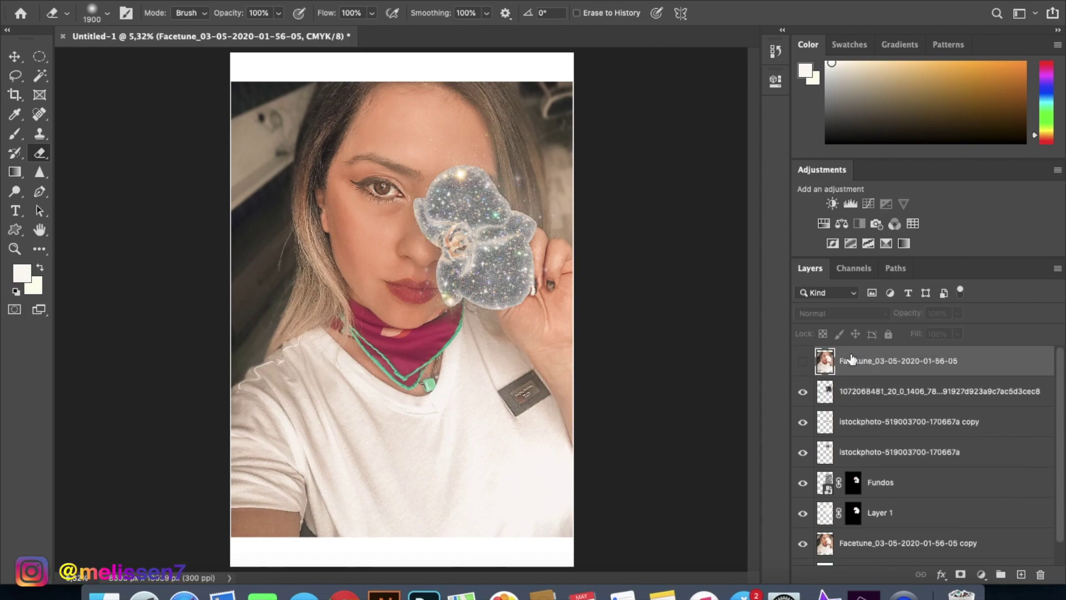
left_click(803, 363)
left_click(804, 364)
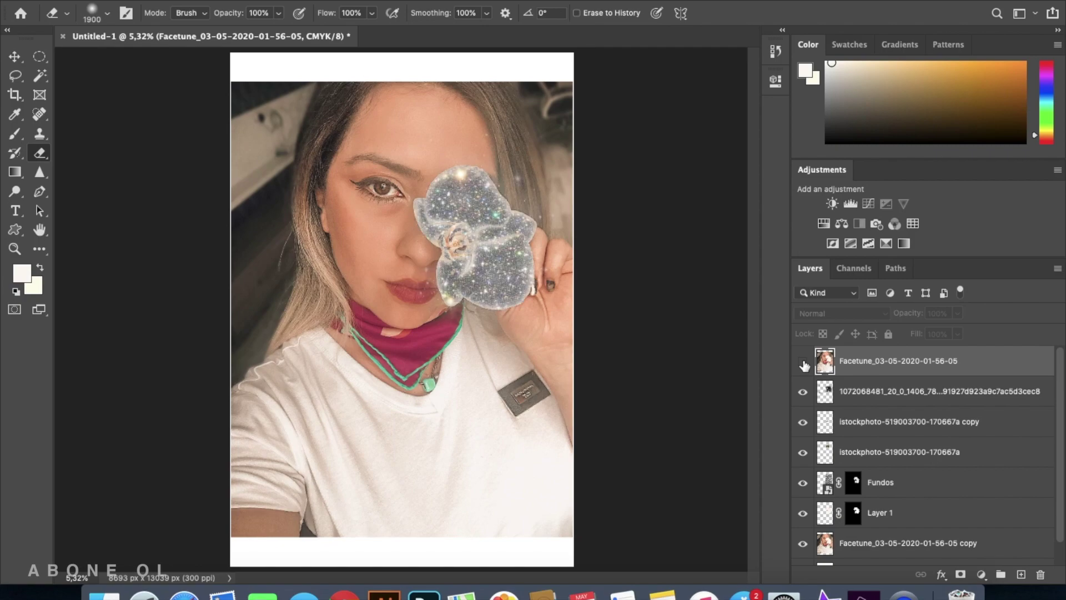
left_click(803, 364)
left_click(803, 363)
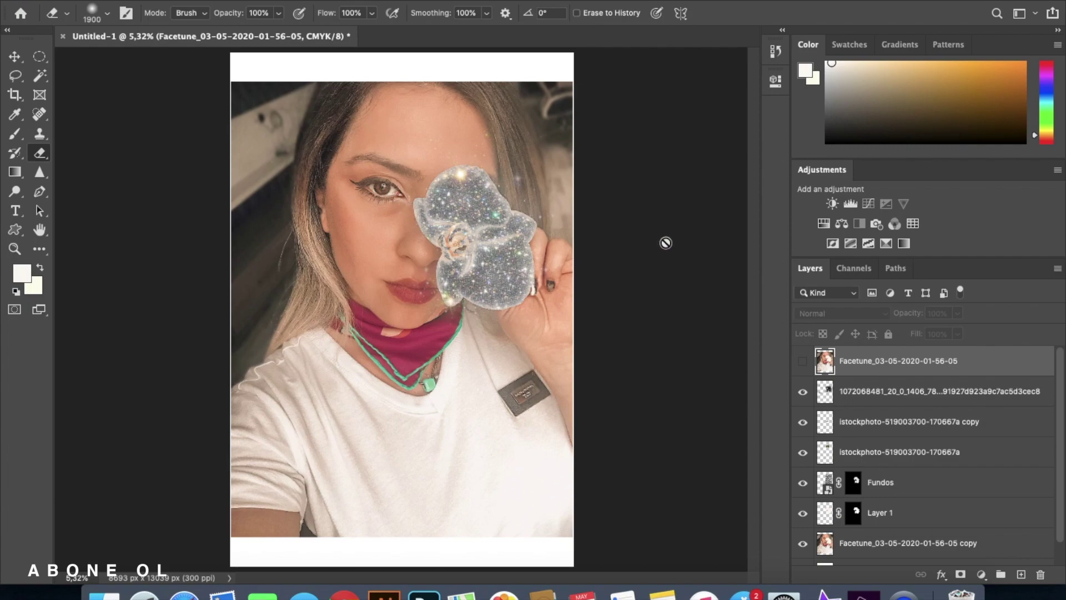
Switch to Chrome and view the YouTube video page with its channel subscription and notification bell.
left_click(344, 593)
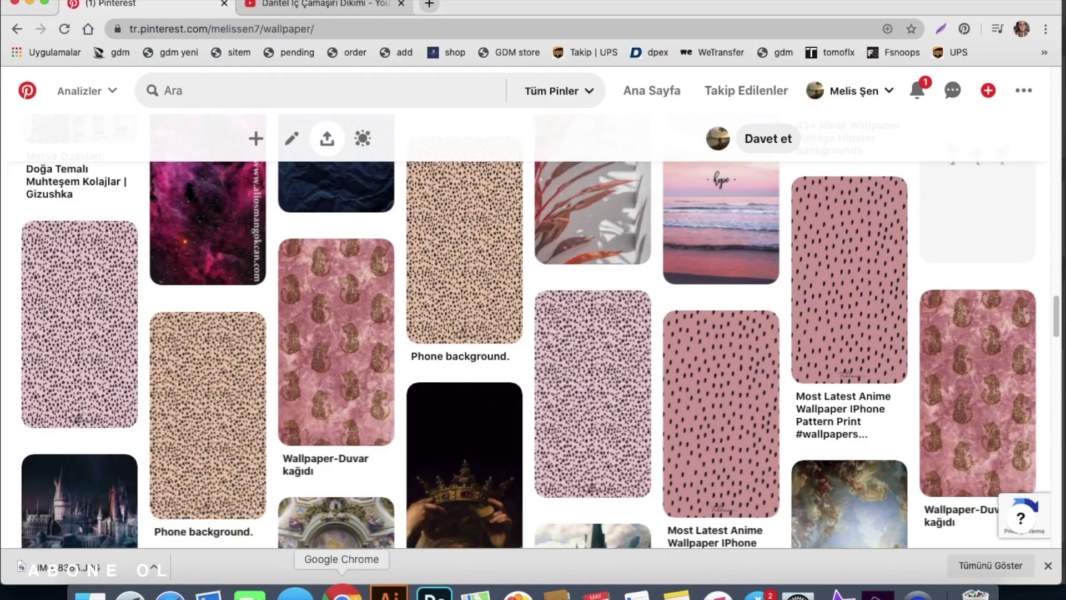
key("ctrl+Tab")
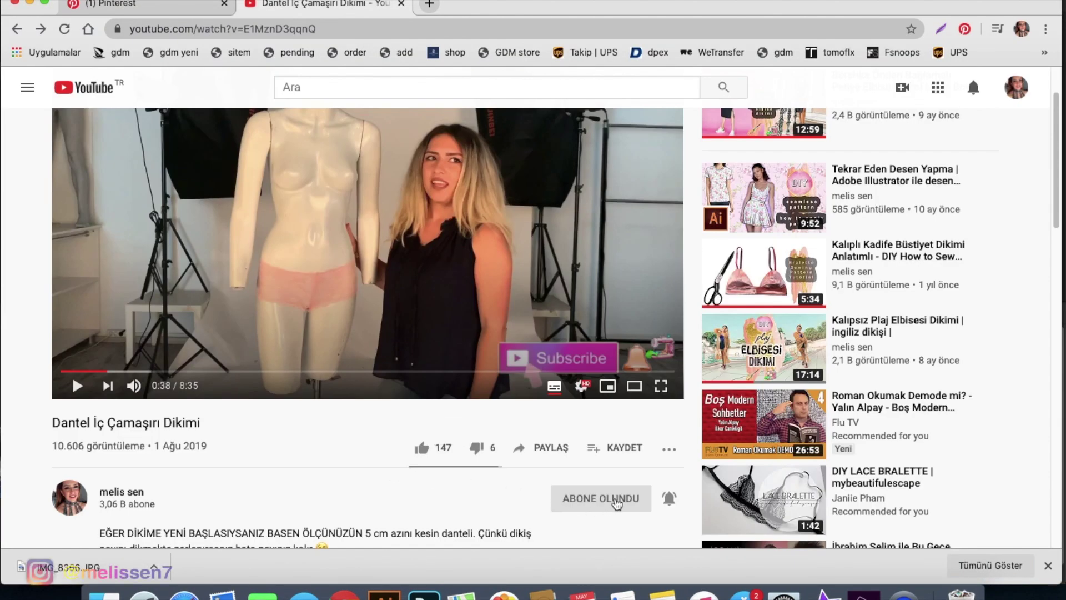
left_click(671, 499)
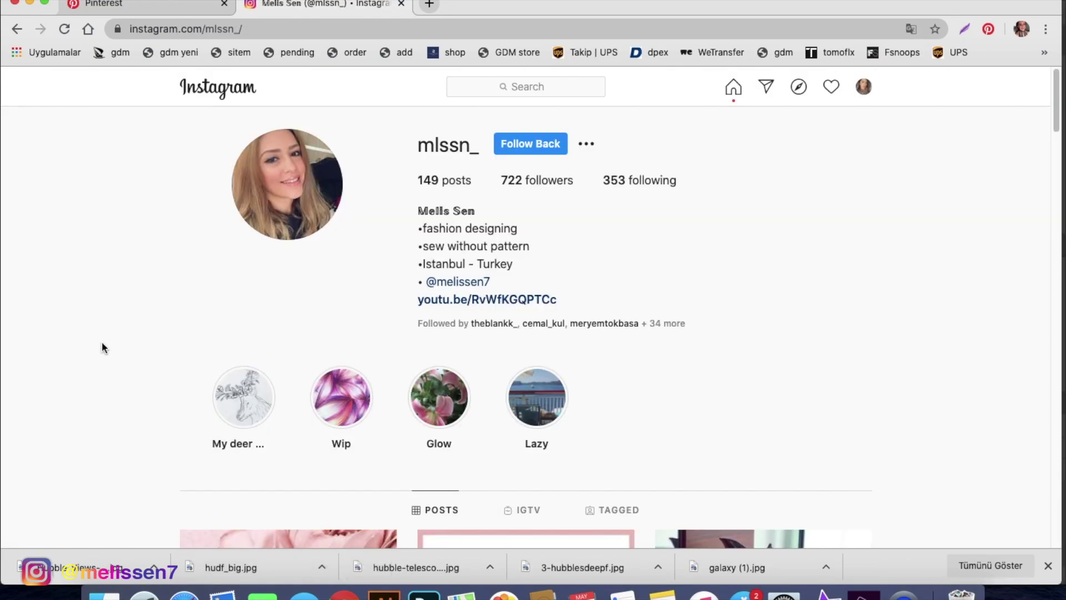
Browse the Instagram profile's posts and view the glitter-covered mosque picture.
scroll(102, 339, "down", 10)
left_click(833, 295)
left_click(30, 227)
left_click(189, 300)
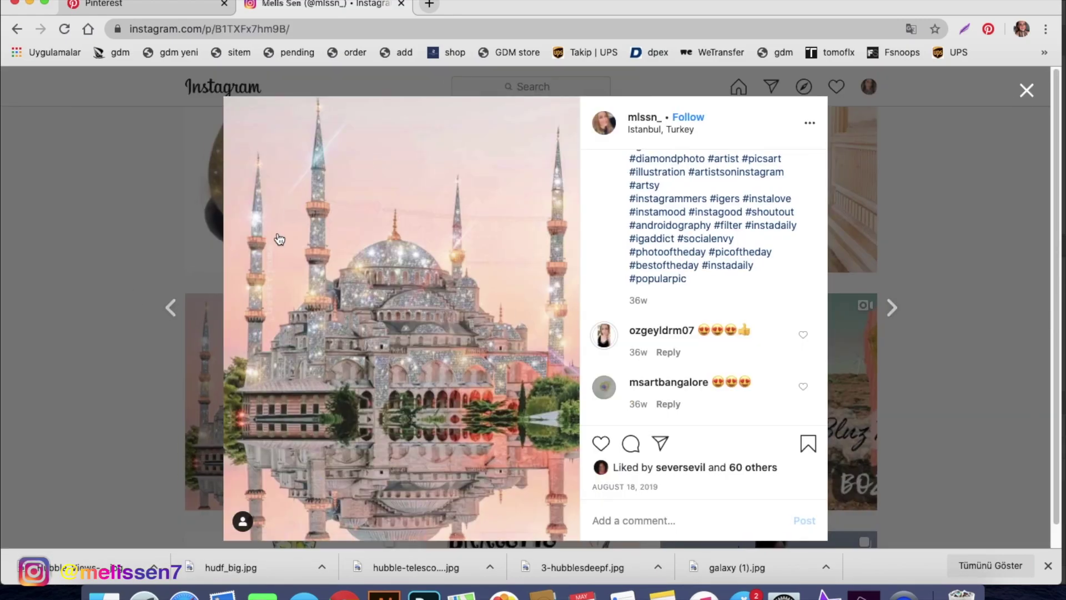